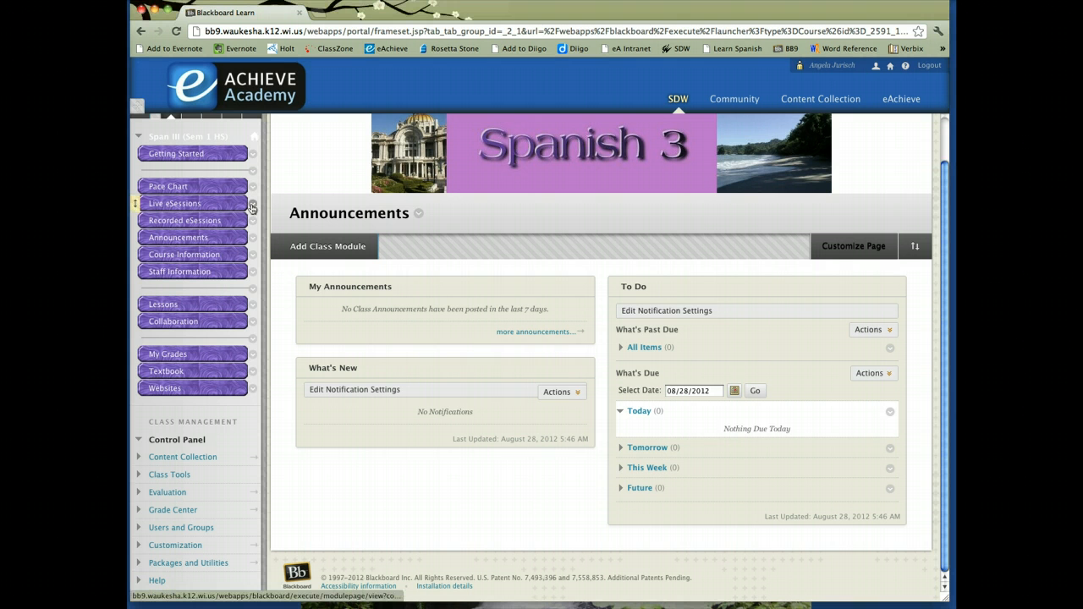
Delete the existing Live eSessions link from the course menu
click(251, 208)
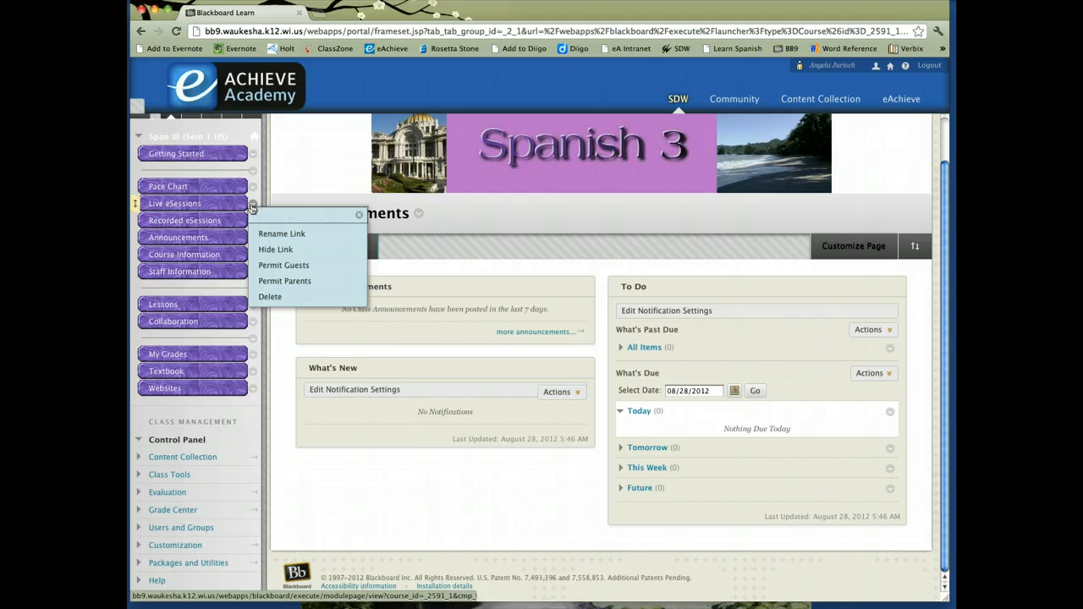
click(264, 297)
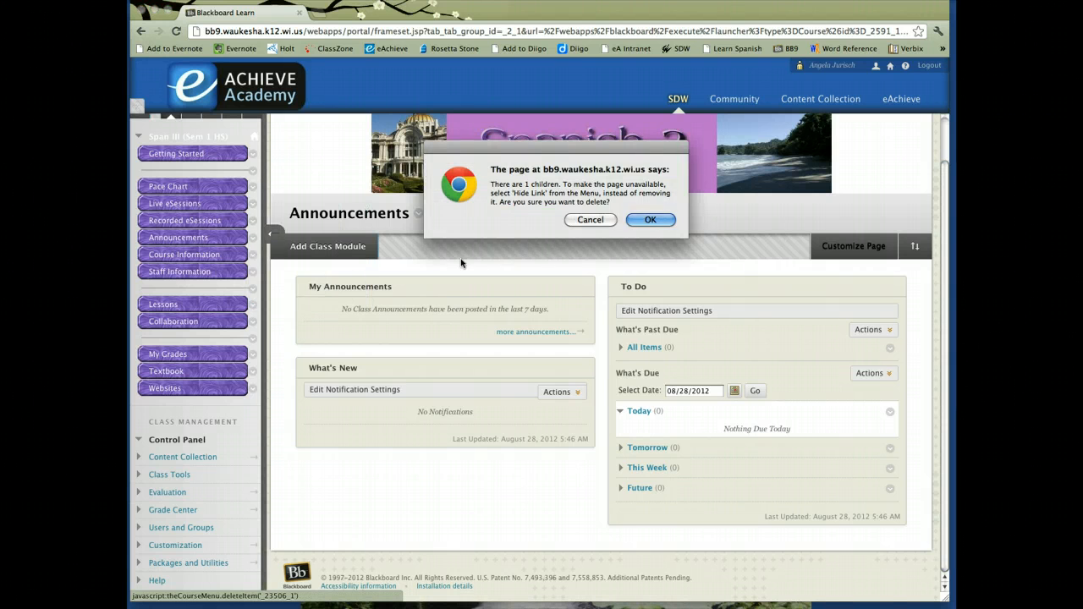
click(650, 222)
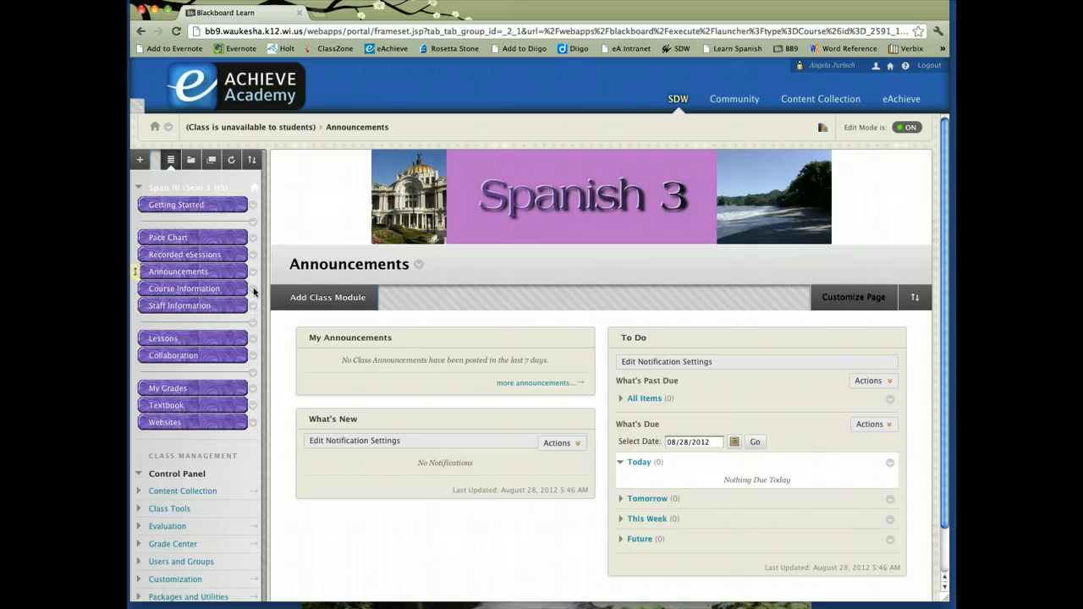
Add a Live eSessions tool link for Blackboard Collaborate Scheduling Manager, available to users, and move it directly below Pace Chart
click(138, 160)
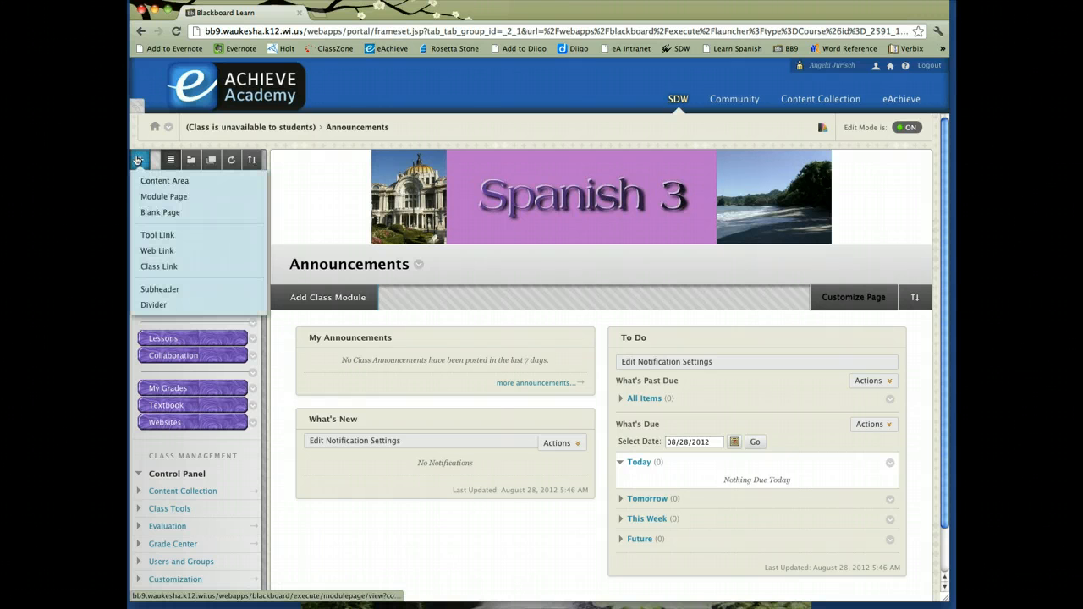
click(147, 238)
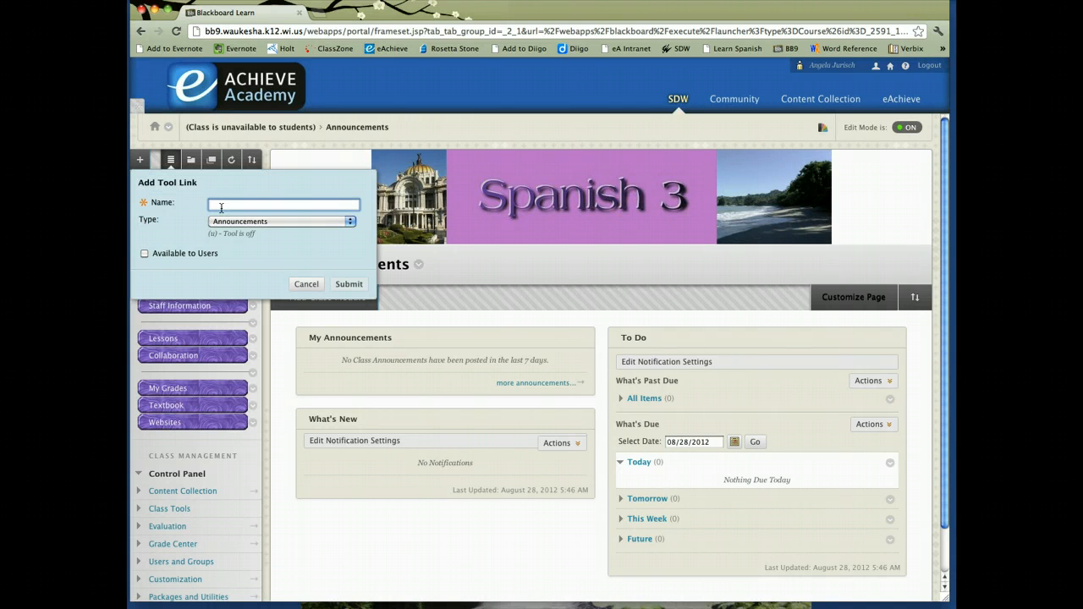
text(Live eSessions)
click(275, 221)
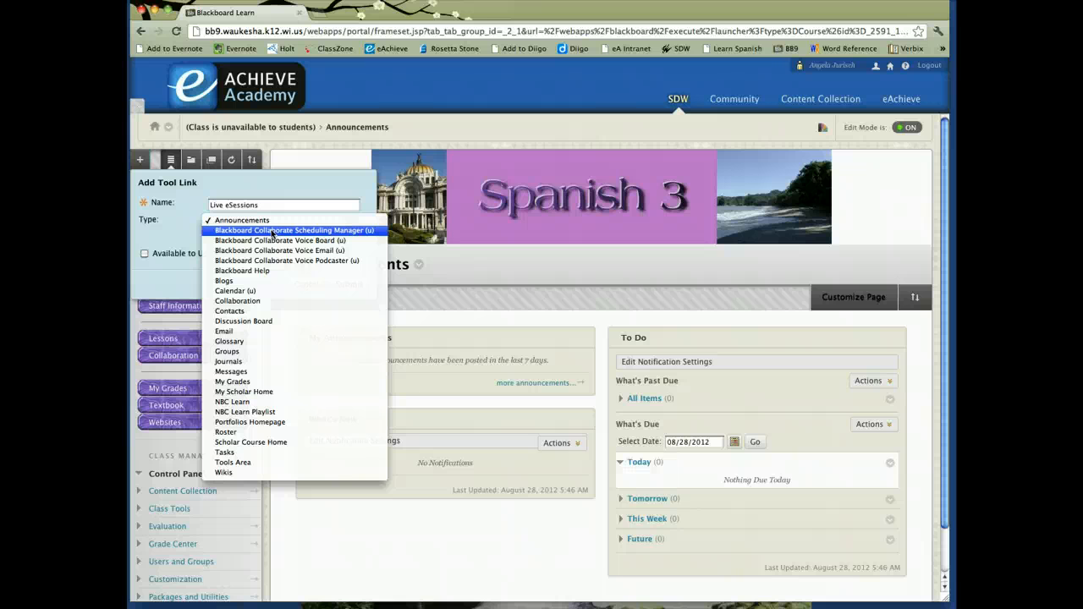
click(273, 231)
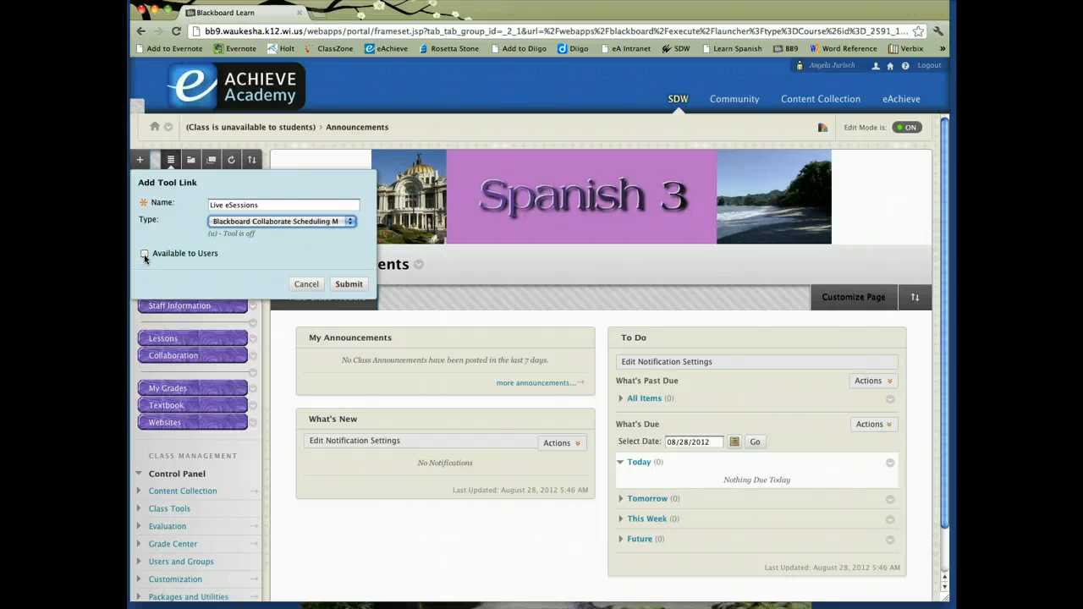
click(145, 254)
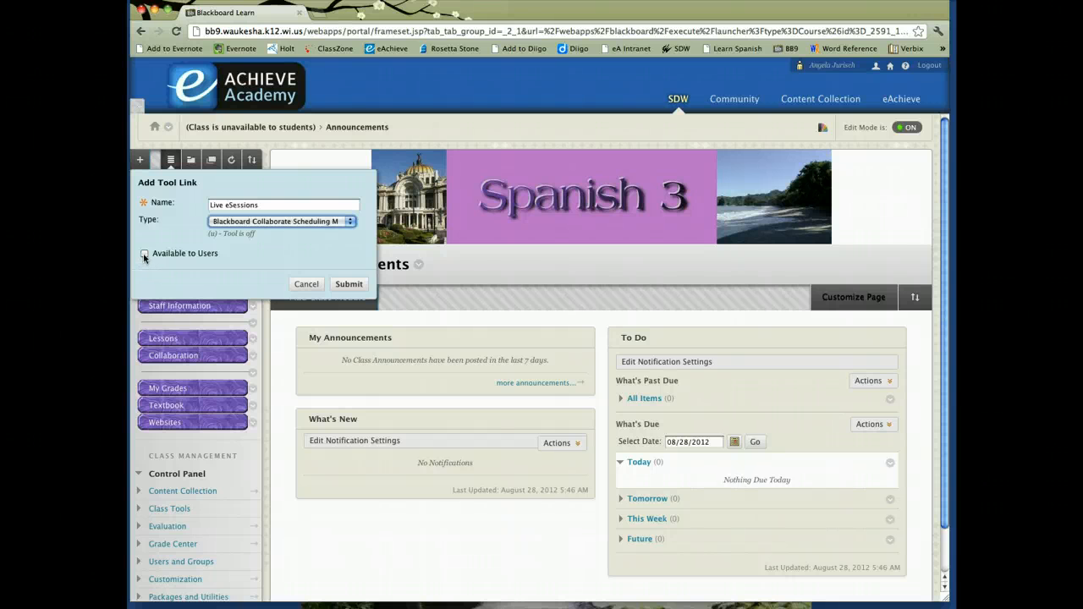
click(349, 284)
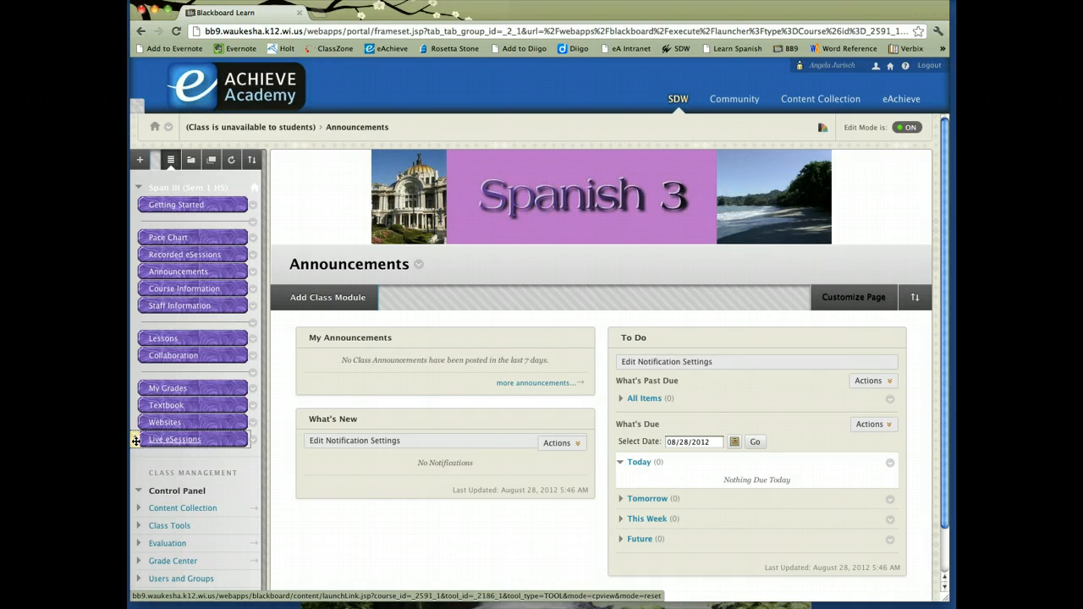
drag(135, 441, 134, 253)
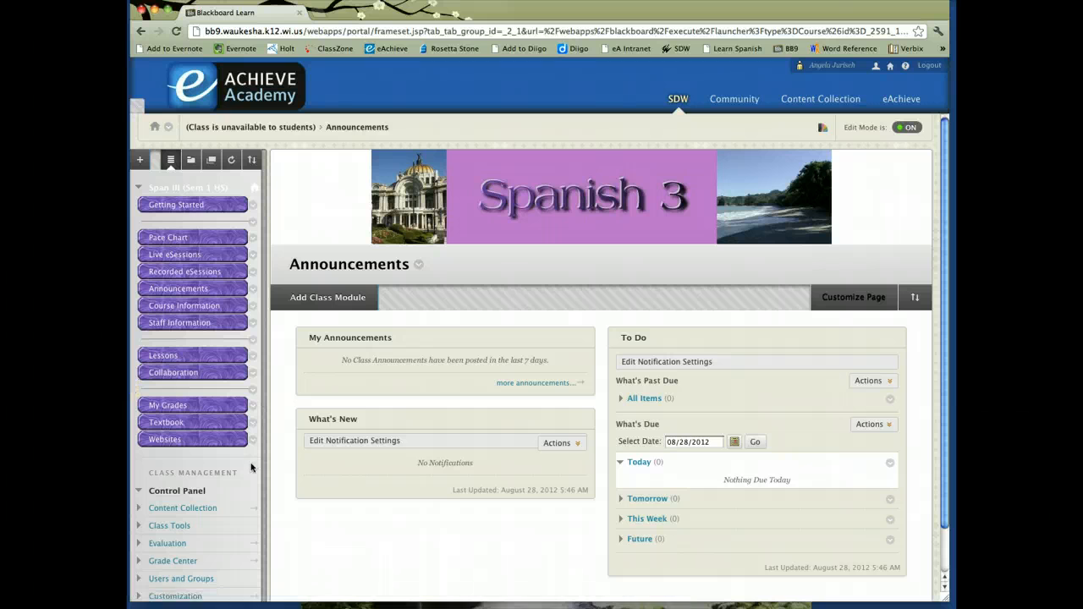
Open the class's Tool Availability settings under Customization
scroll(220, 473, down, 2)
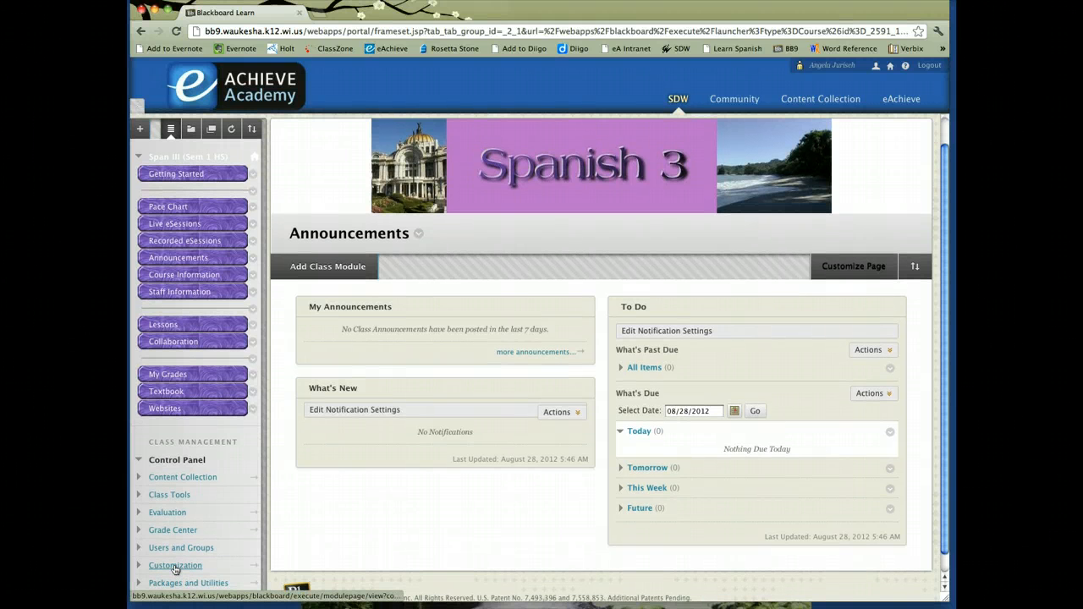
click(174, 565)
scroll(174, 569, down, 3)
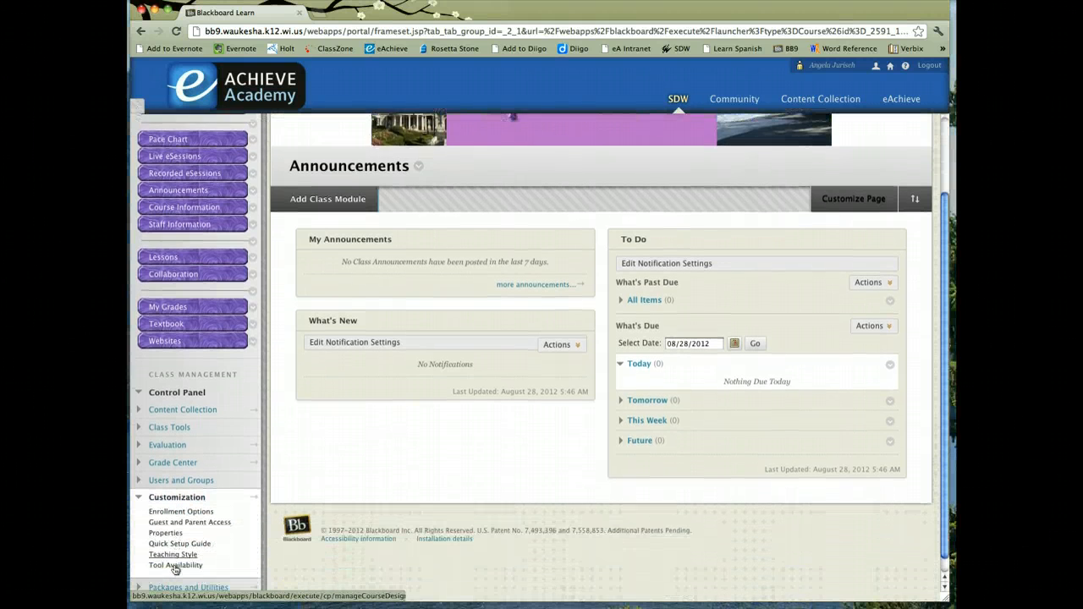
scroll(176, 570, down, 1)
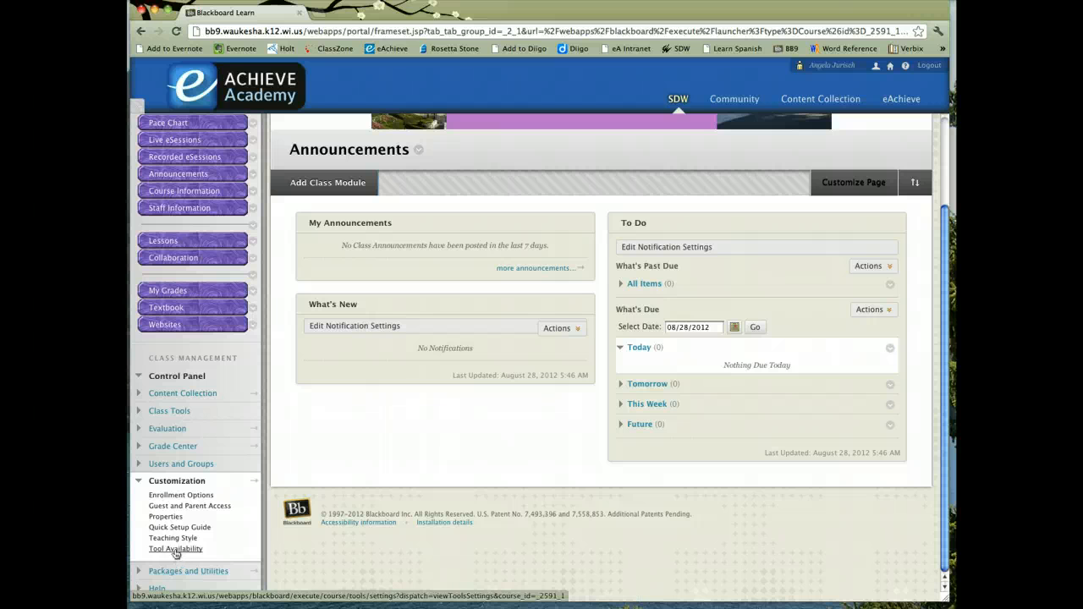
click(176, 549)
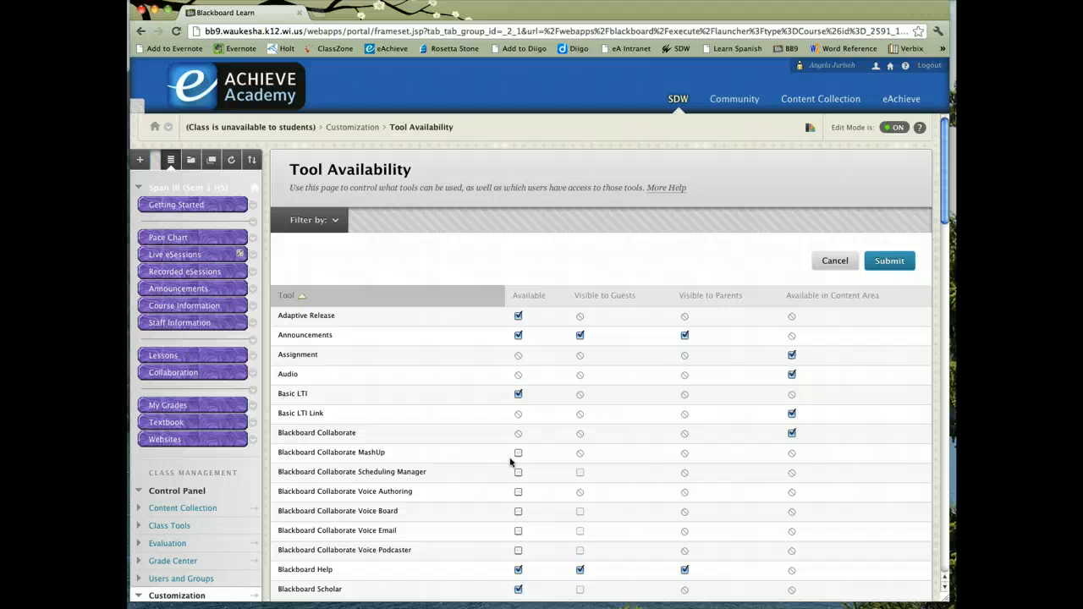
Make Blackboard Collaborate MashUp, Scheduling Manager, Voice Authoring, Voice Board, Voice Email and Voice Podcaster available, submit the settings and leave the page
scroll(511, 464, down, 1)
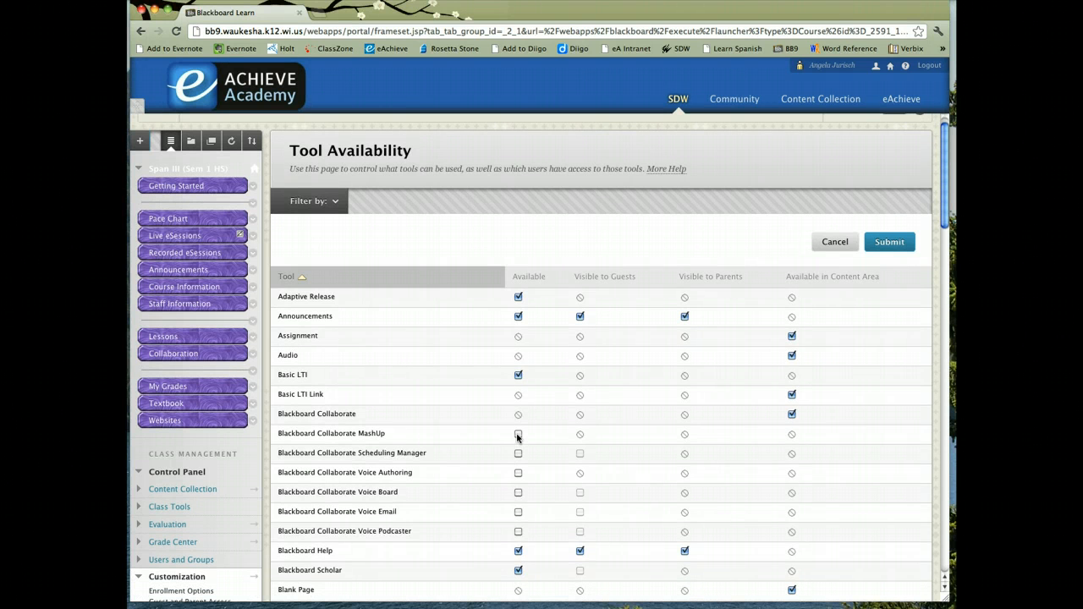
click(518, 435)
click(518, 455)
click(519, 473)
click(518, 493)
click(518, 513)
click(519, 532)
click(889, 246)
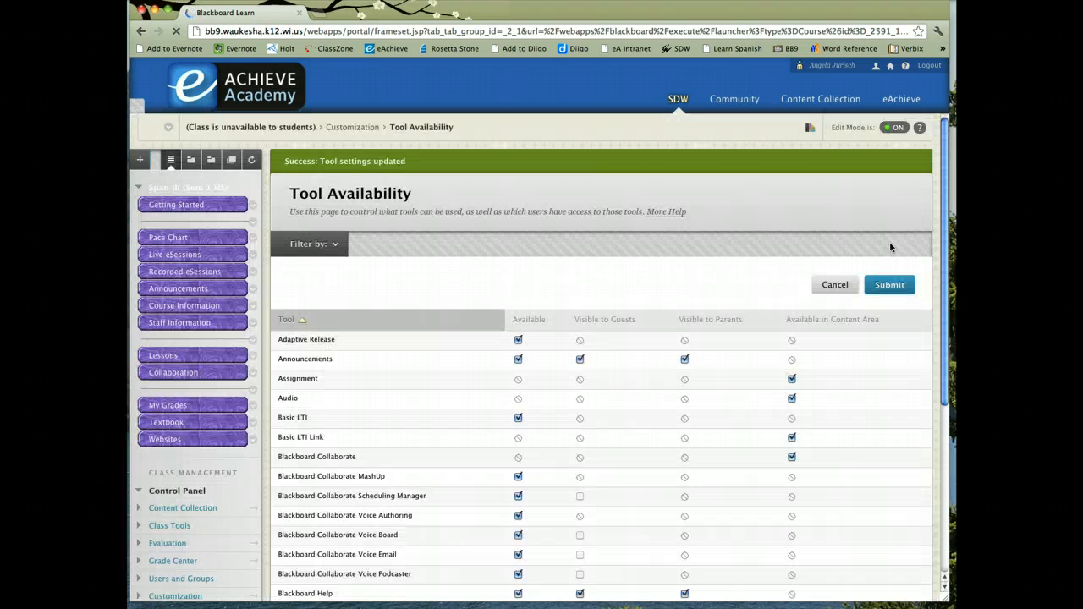
scroll(577, 478, down, 2)
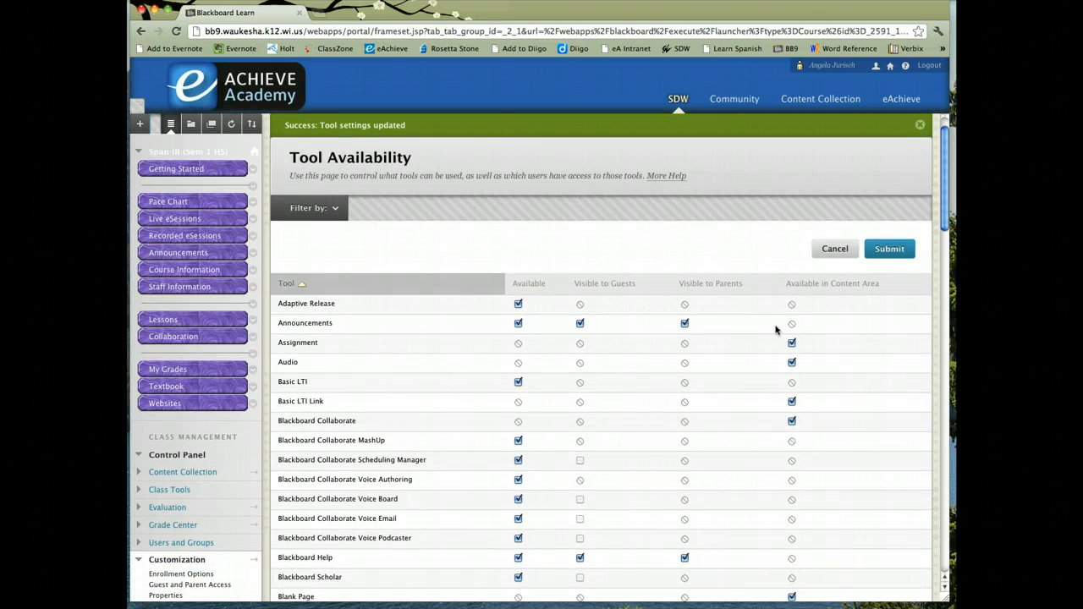
click(835, 250)
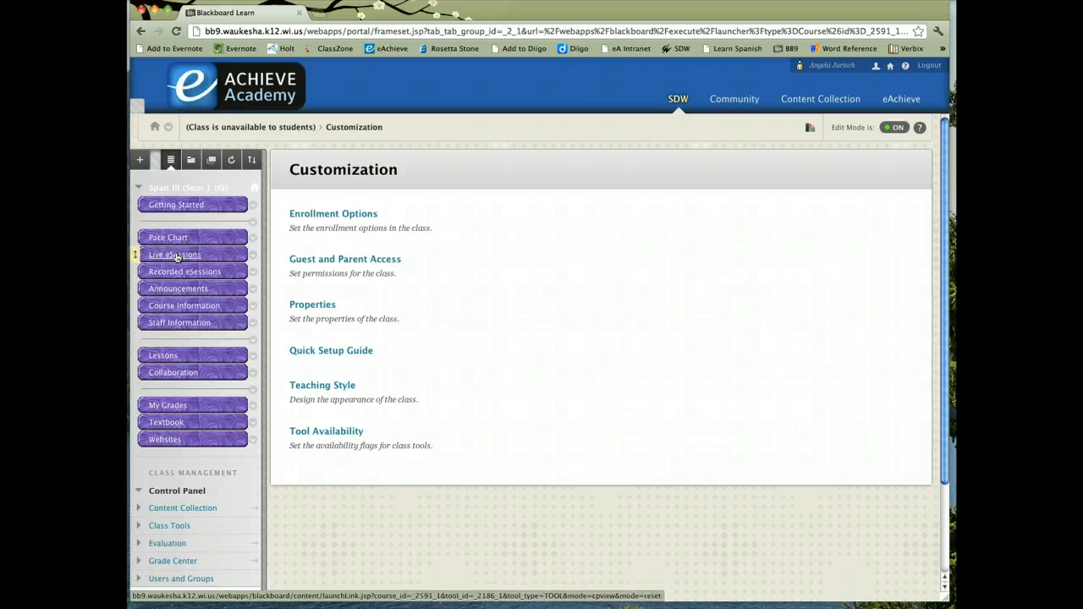
Create a new session from the Live eSessions link and title it Spanish 3
click(175, 256)
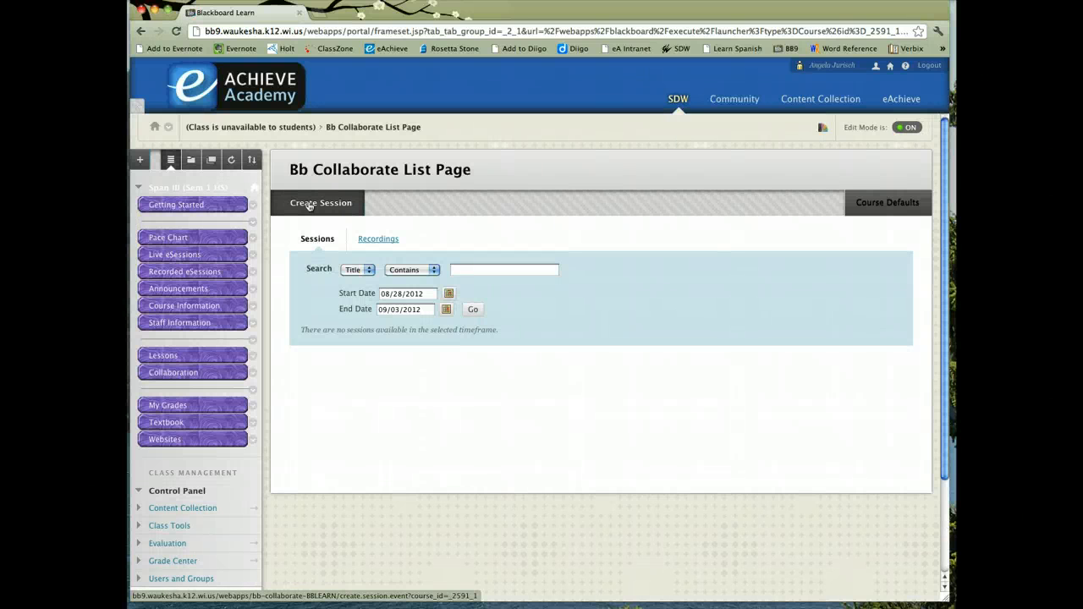
click(309, 205)
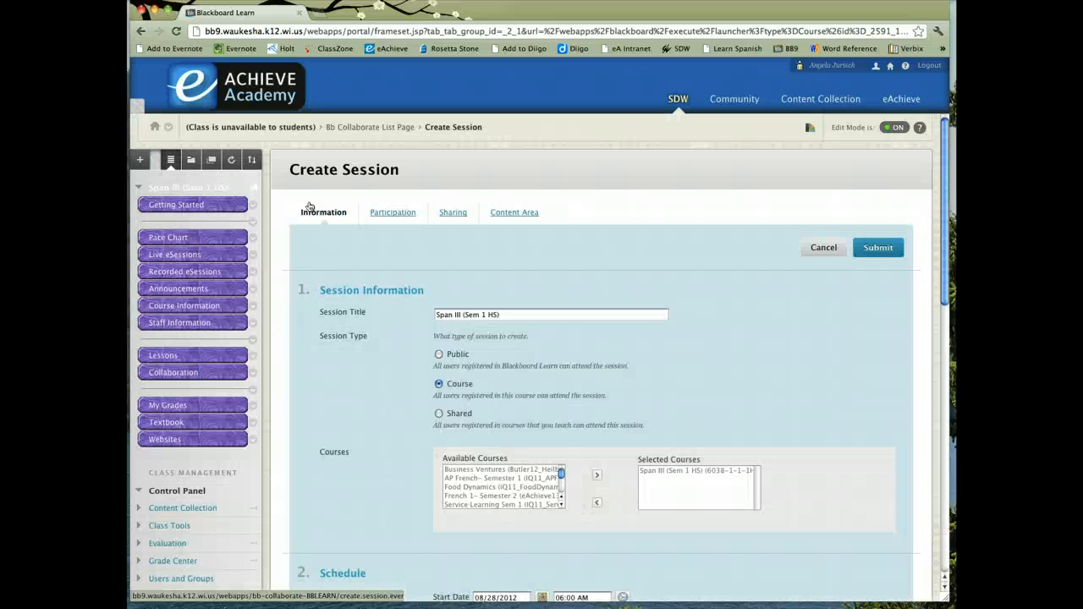
drag(525, 314, 409, 313)
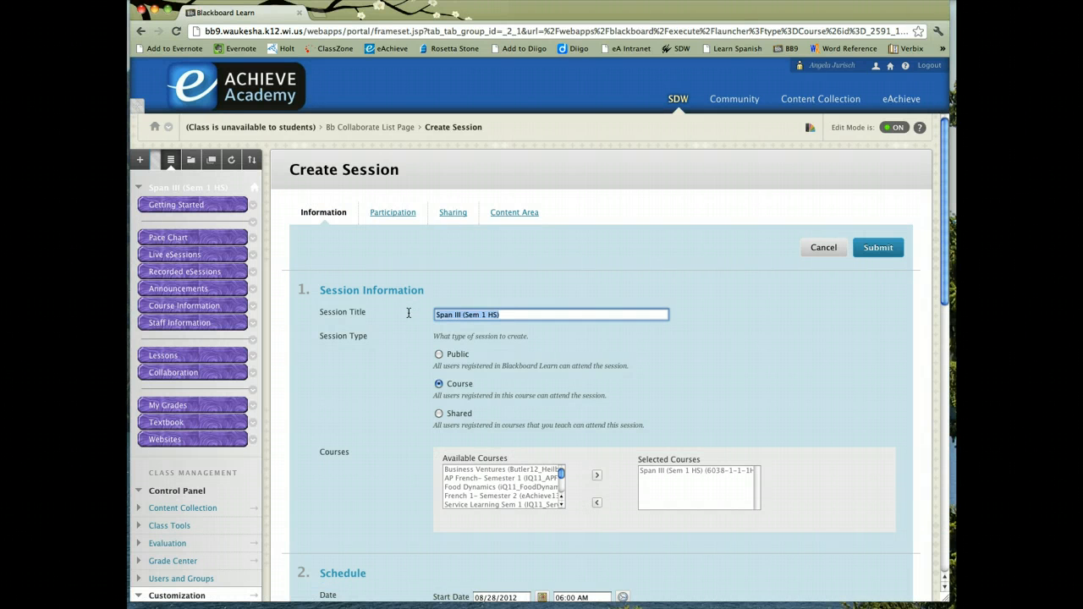
key(BackSpace)
text(Spanish 3)
Set the session's start date to September 4, 2012
scroll(661, 383, down, 3)
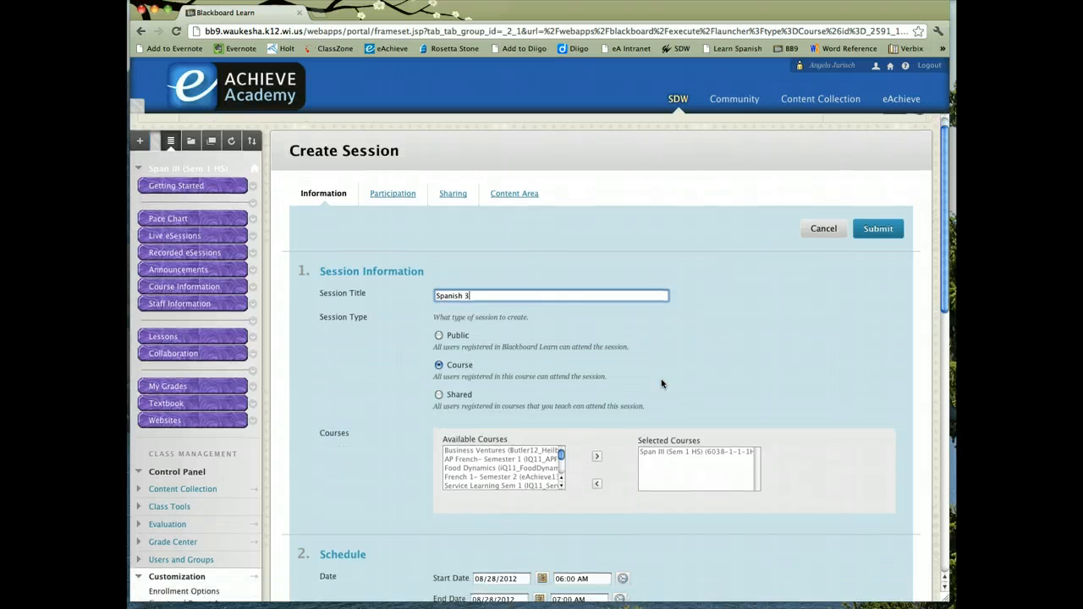
scroll(661, 383, down, 1)
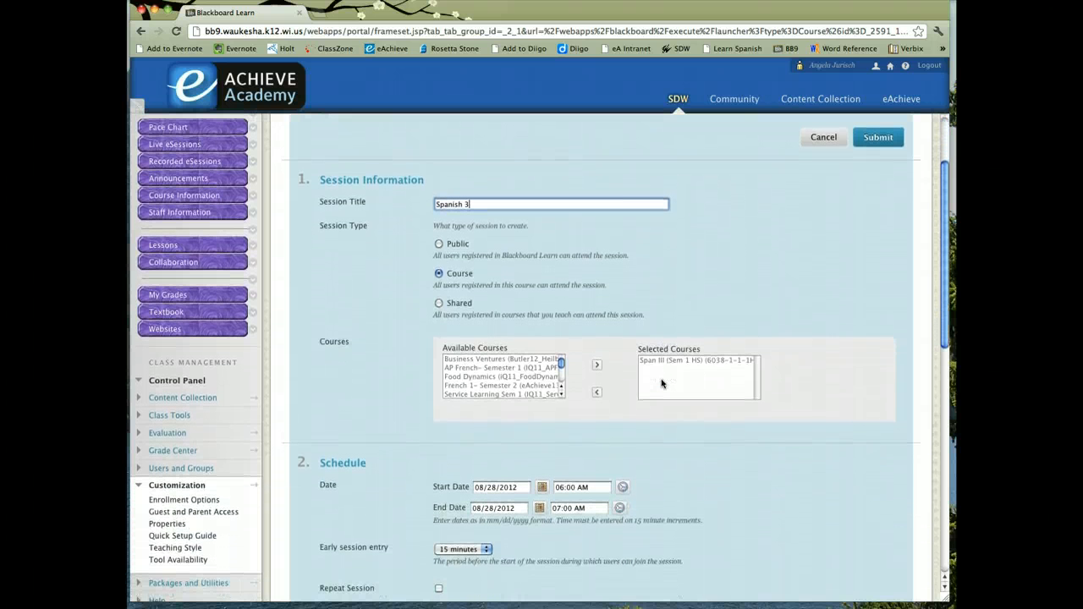
click(520, 488)
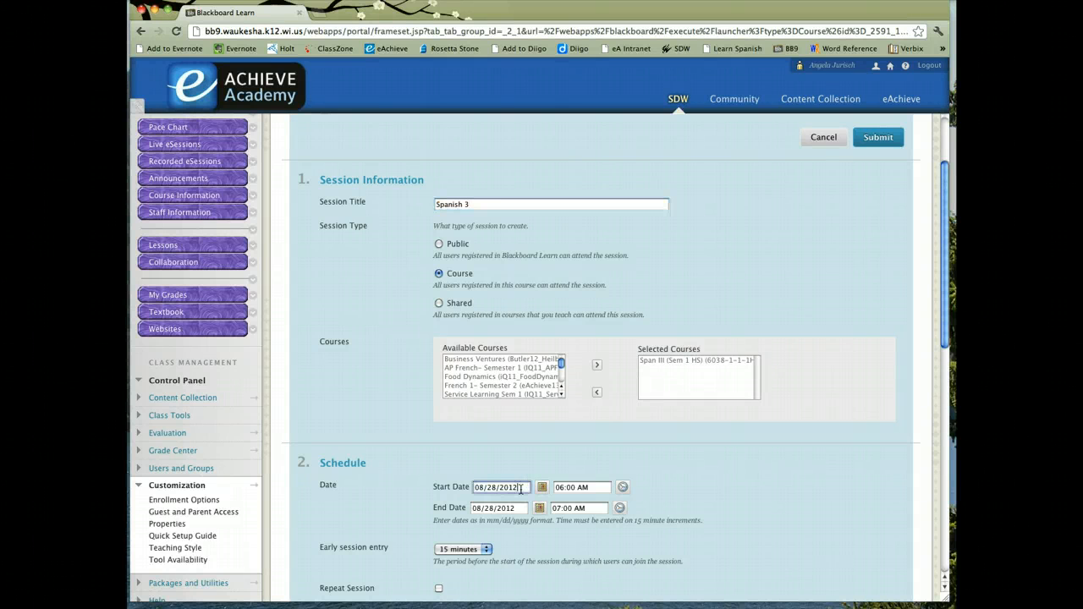
click(542, 487)
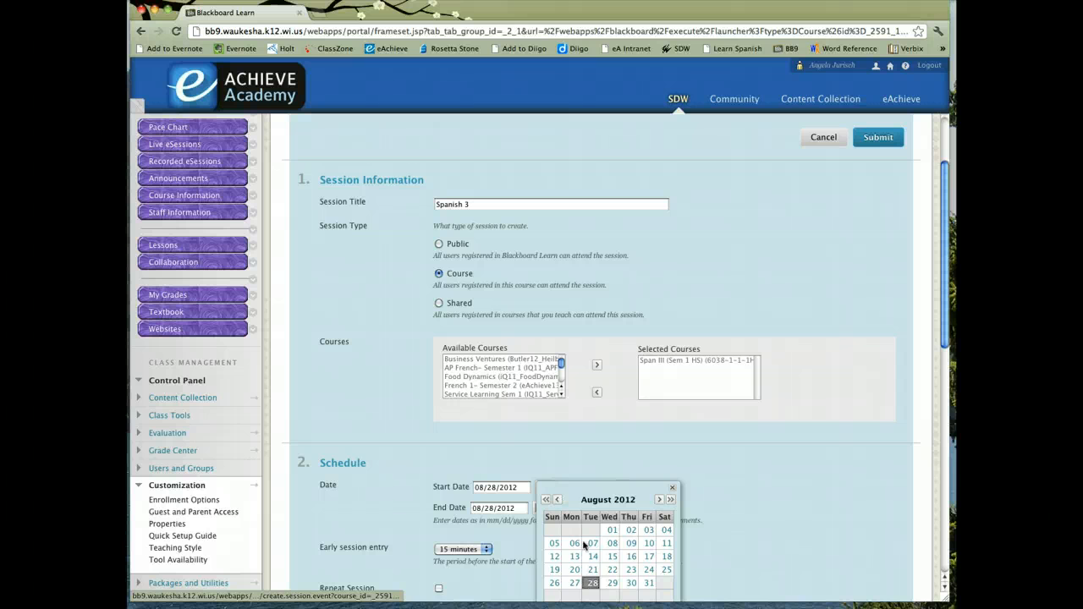
click(658, 500)
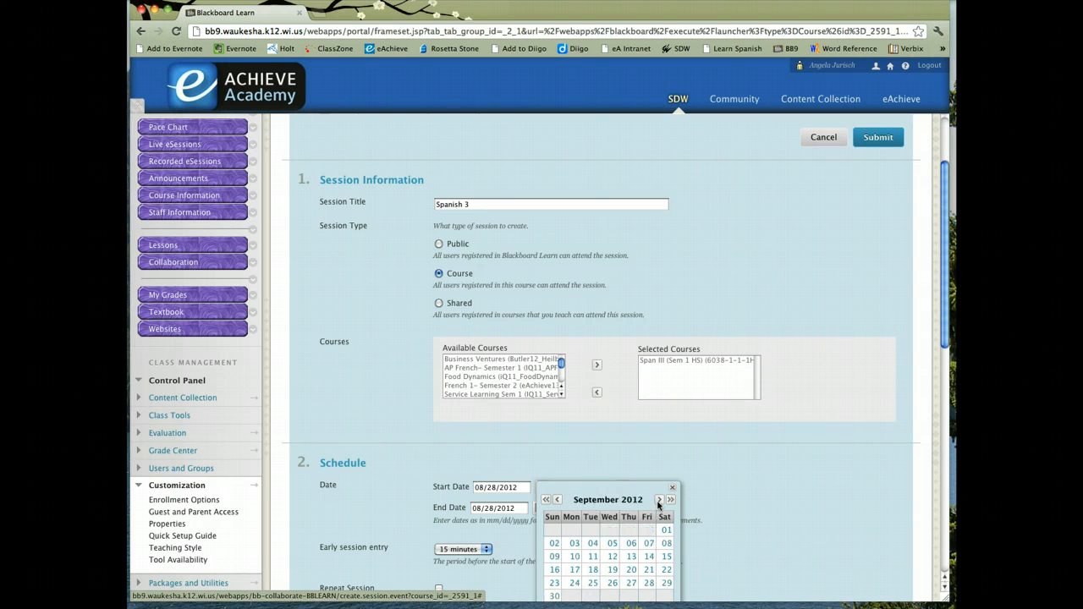
click(593, 544)
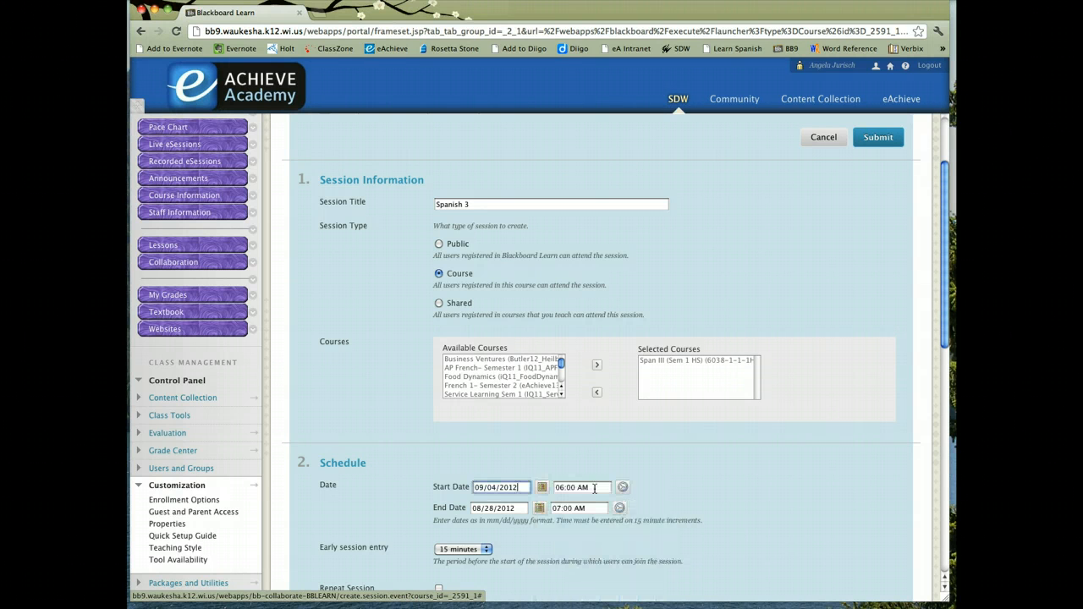
Set the session's end date to January 18, 2013
click(540, 508)
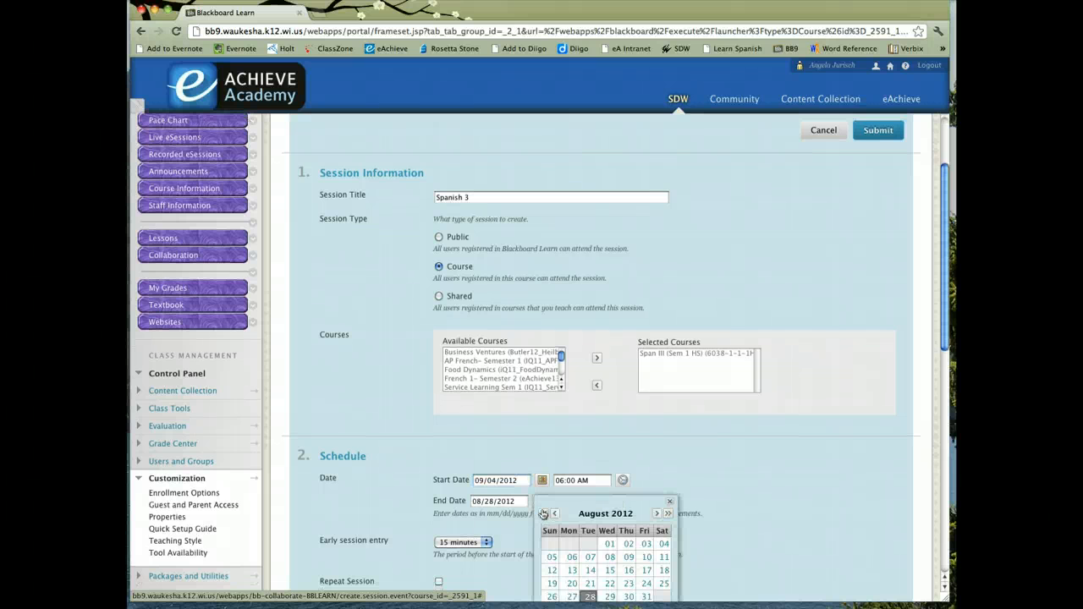
click(659, 513)
click(658, 513)
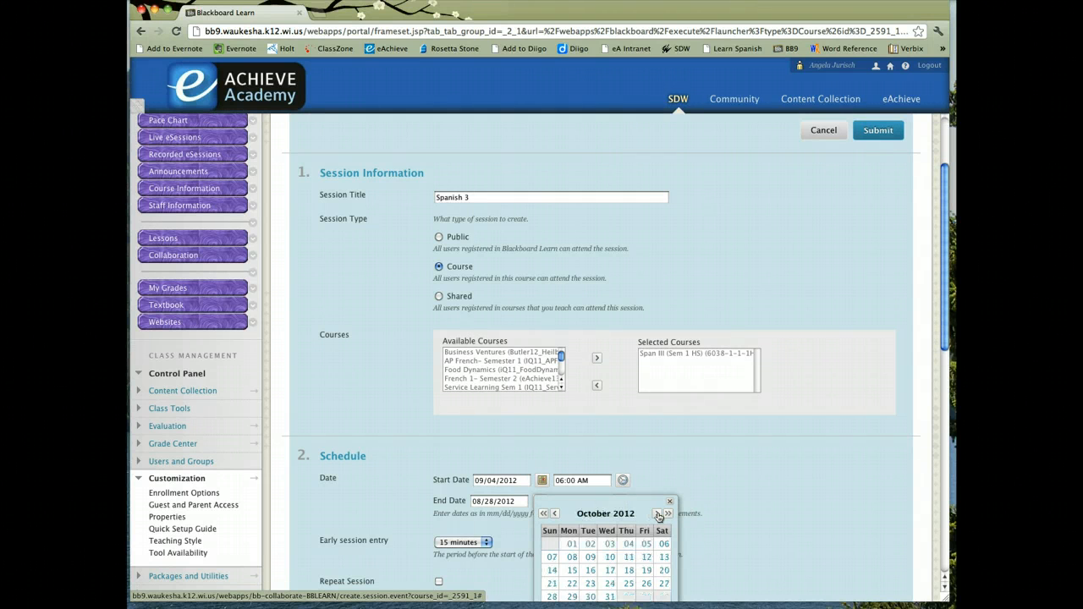
click(658, 514)
click(658, 514)
click(659, 513)
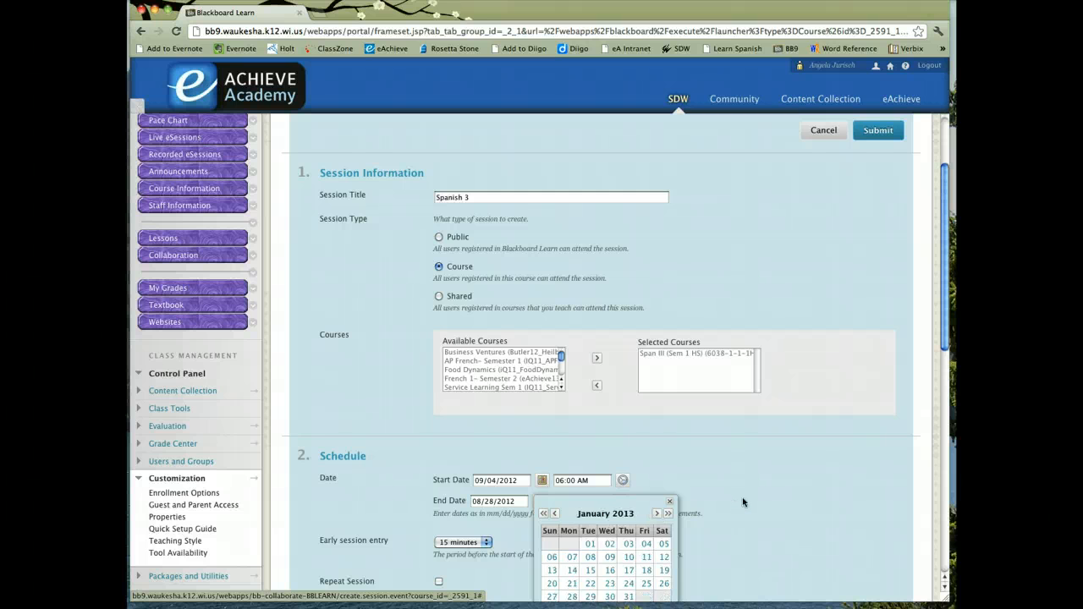
scroll(740, 504, down, 1)
scroll(743, 502, down, 1)
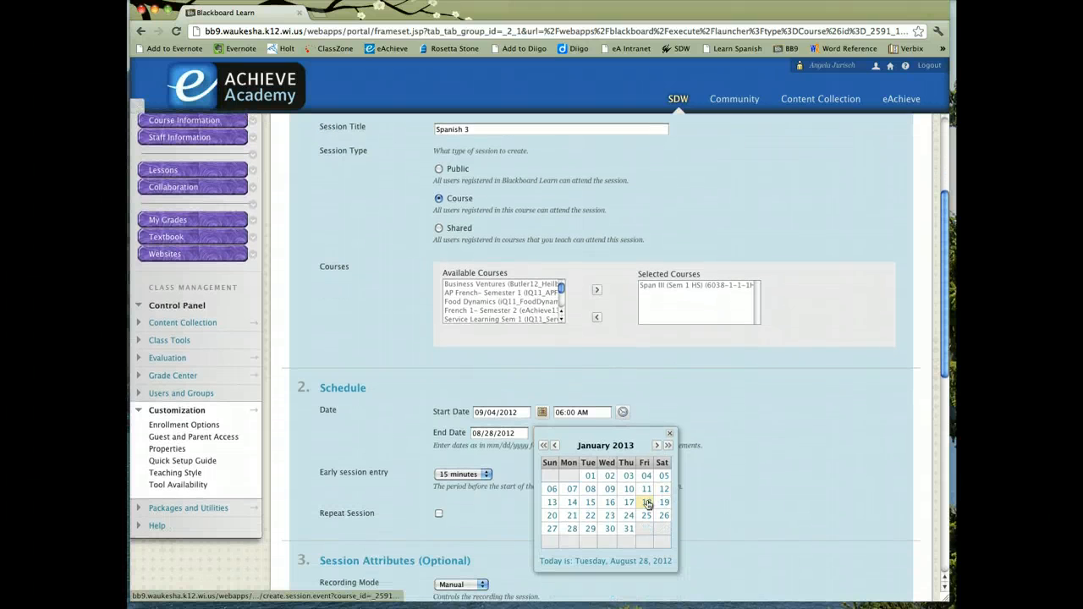
click(647, 505)
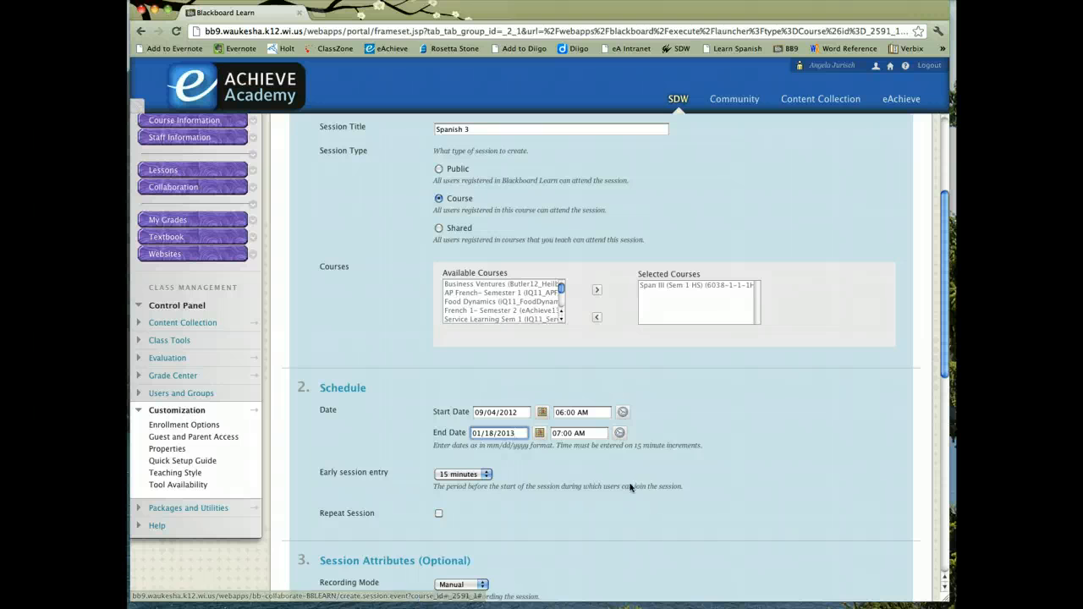
Set the maximum simultaneous talkers to 1 in the session attributes
scroll(520, 491, down, 3)
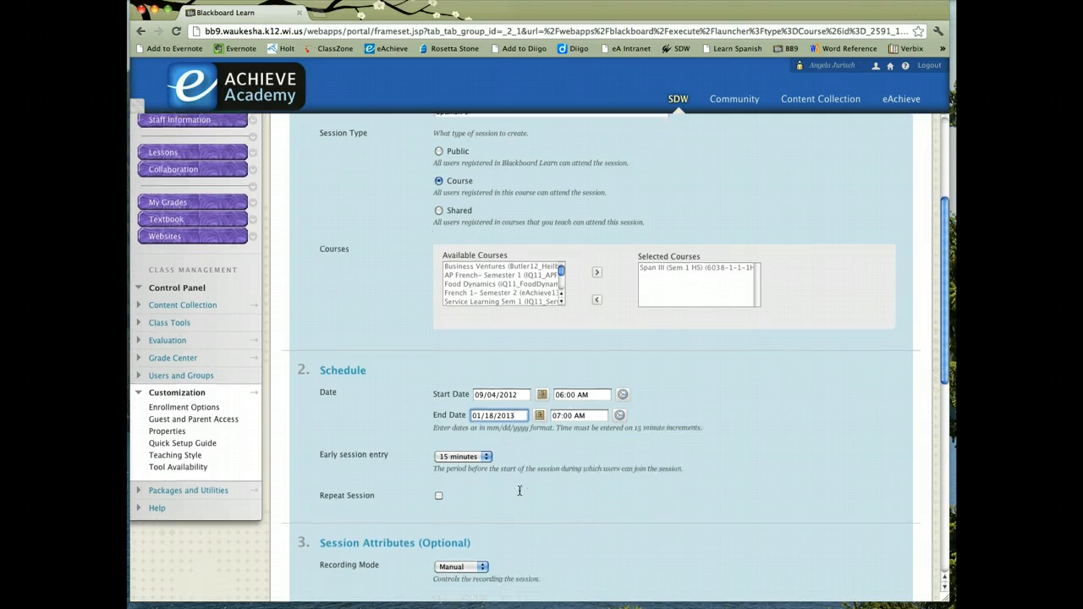
scroll(520, 491, down, 3)
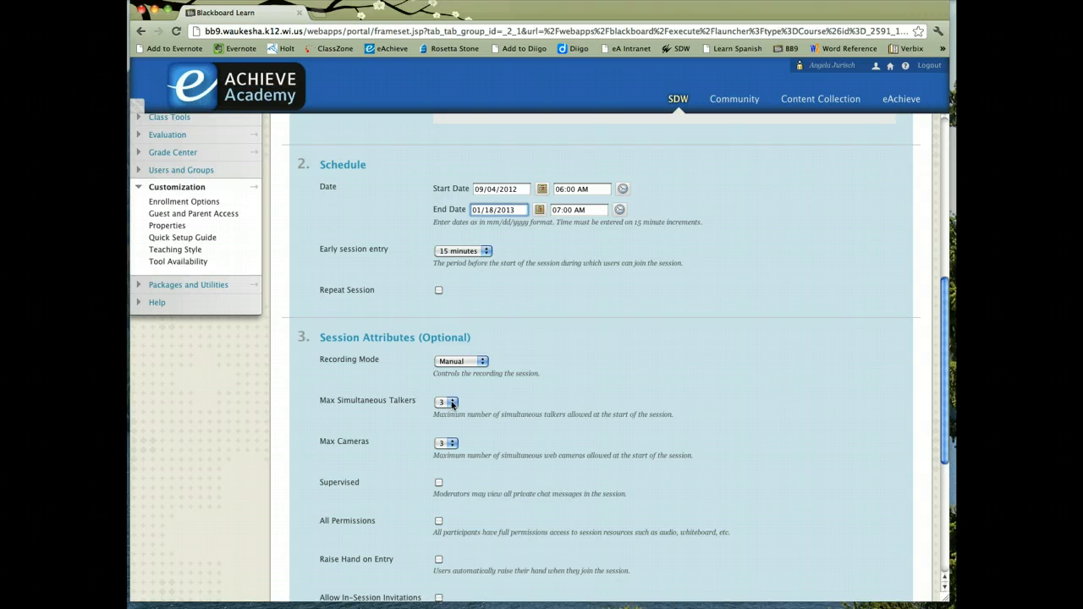
click(451, 402)
click(449, 387)
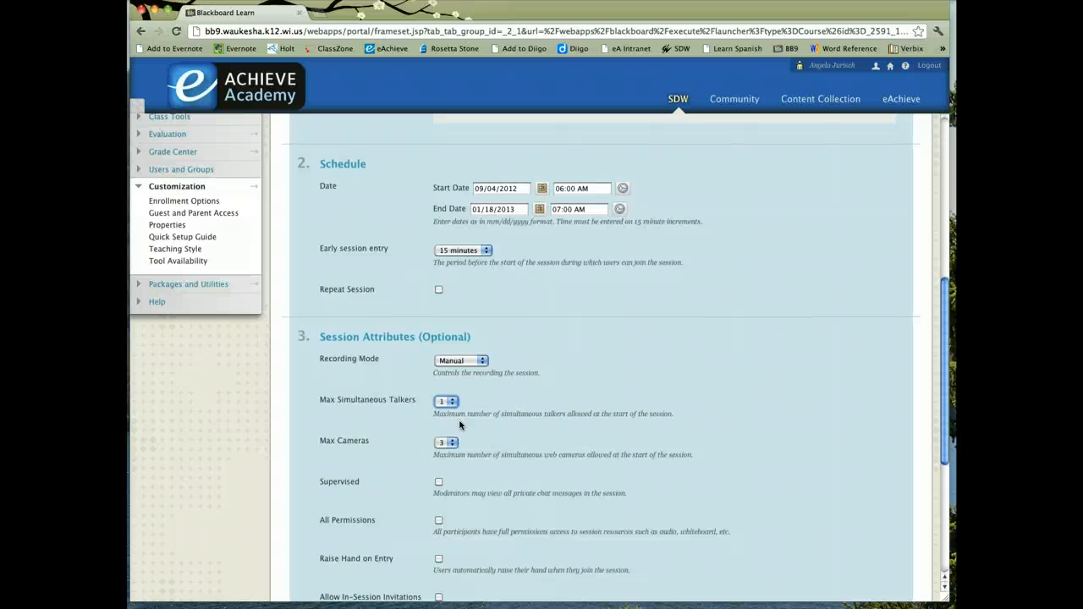
Enable the Supervised option in the session attributes so moderators may view all private chat messages
scroll(460, 425, down, 2)
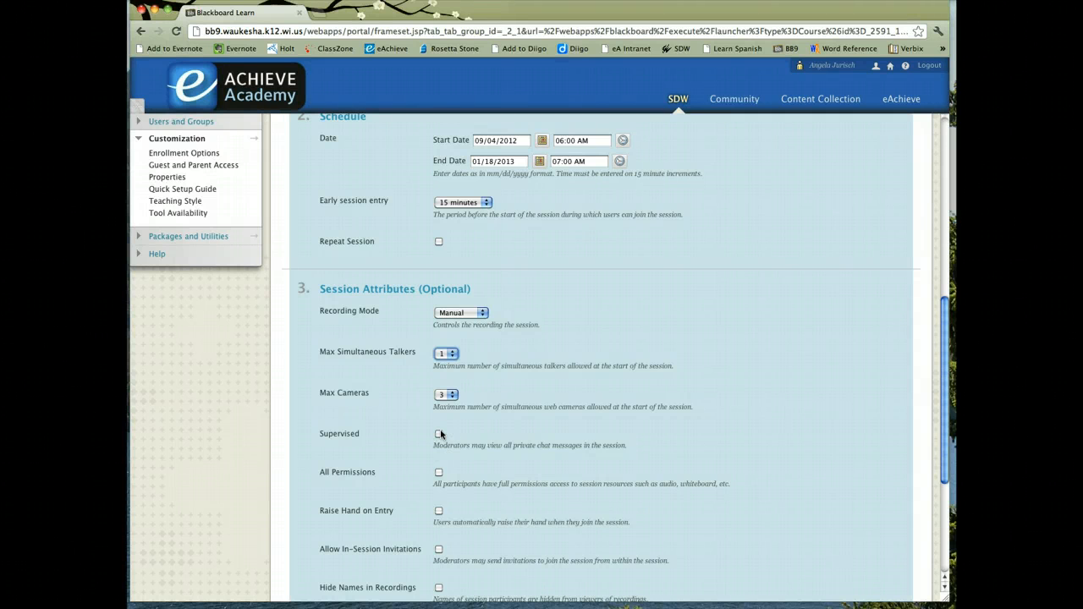
click(439, 435)
scroll(439, 436, down, 1)
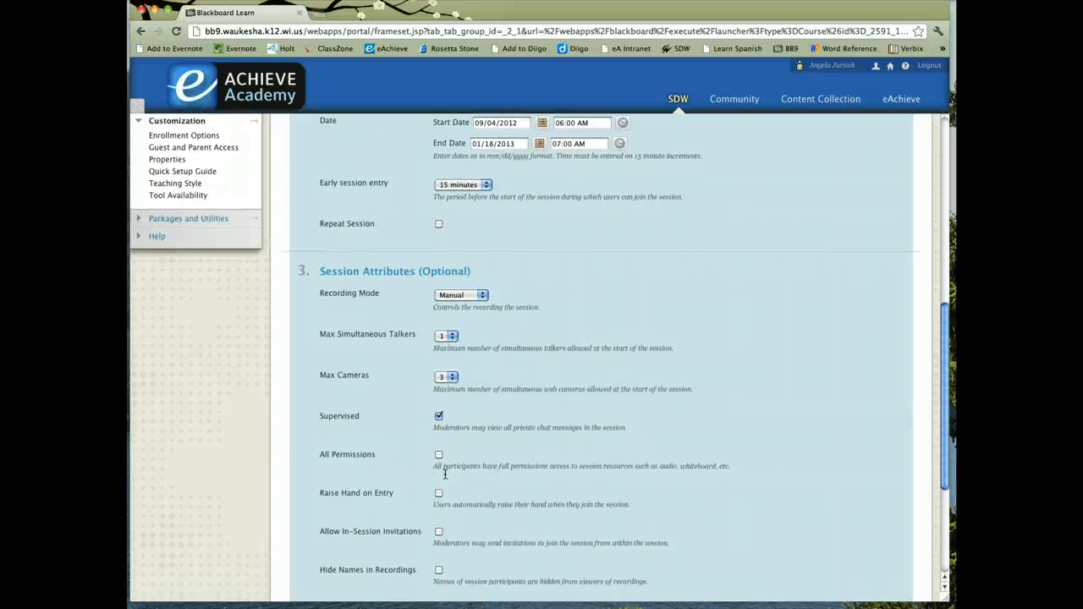
Review the remaining session attributes and Grade Center integration option, and submit the Spanish 3 session
scroll(445, 474, down, 1)
scroll(445, 474, down, 1)
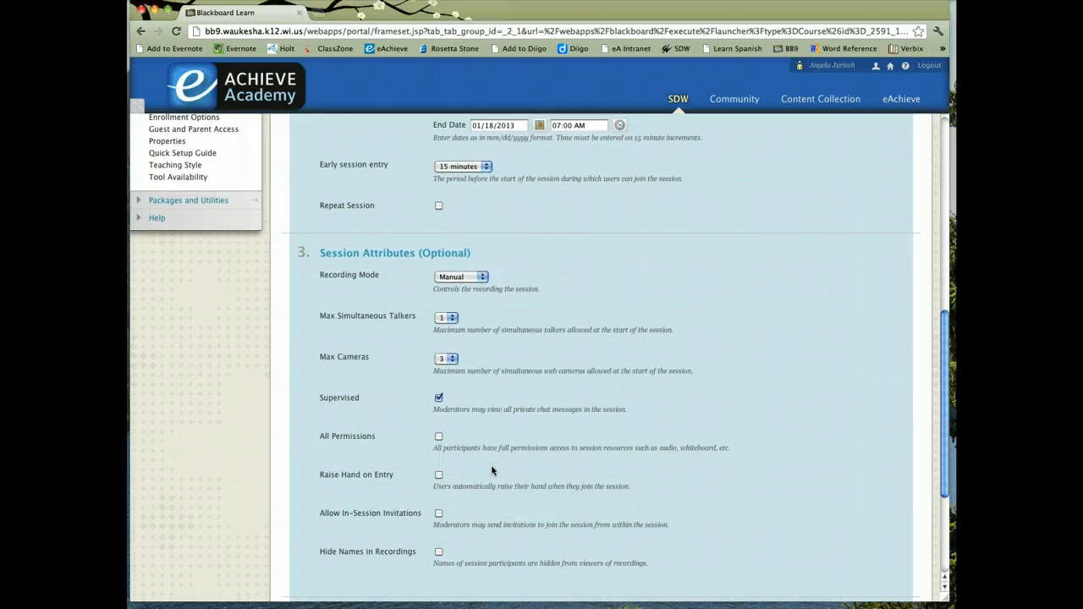
scroll(491, 470, down, 3)
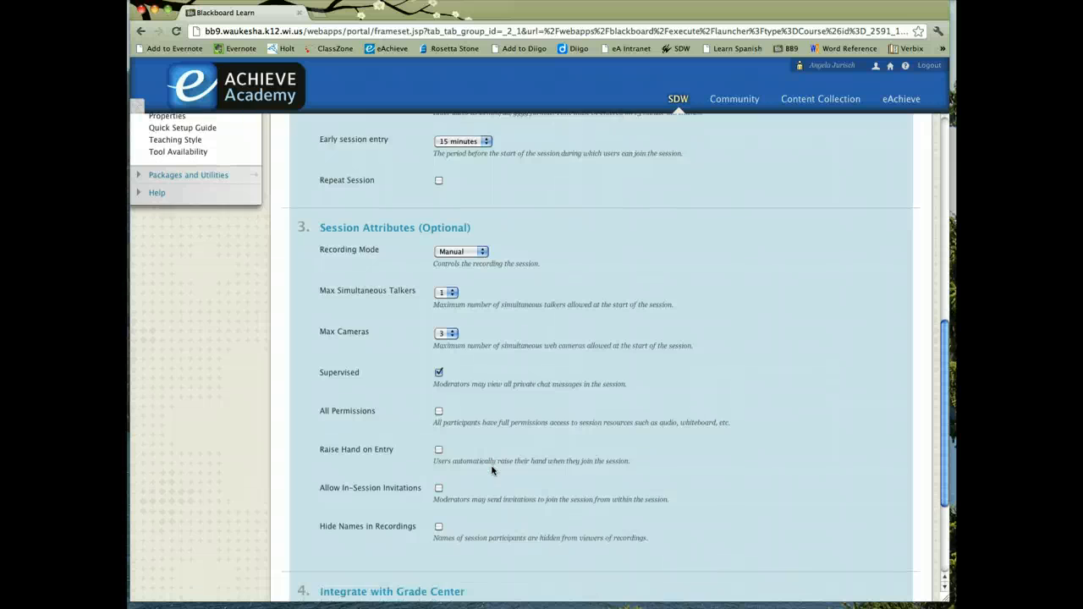
scroll(492, 470, down, 5)
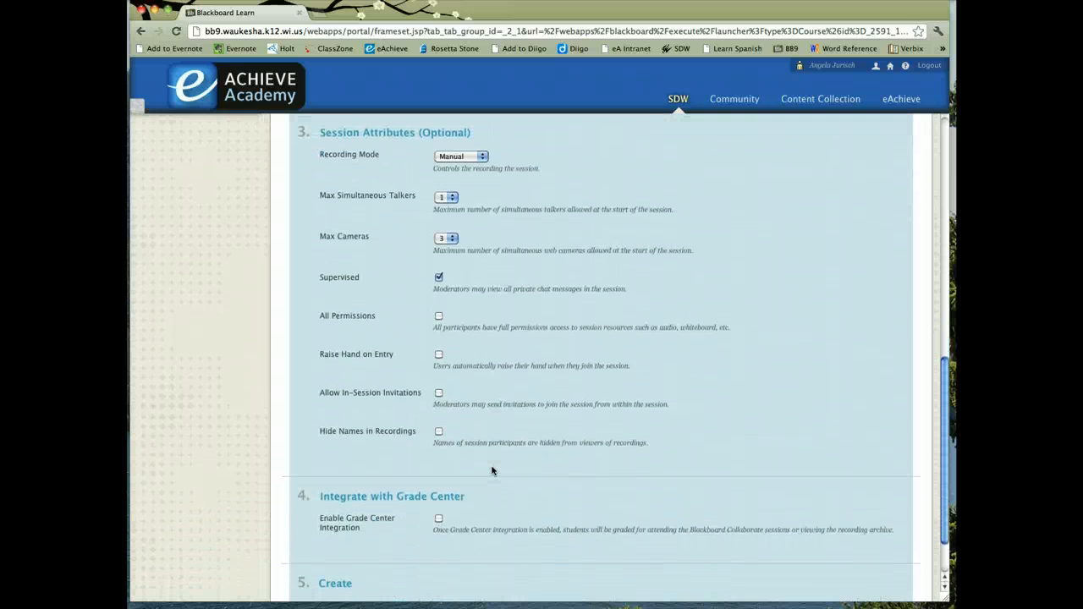
scroll(492, 470, down, 3)
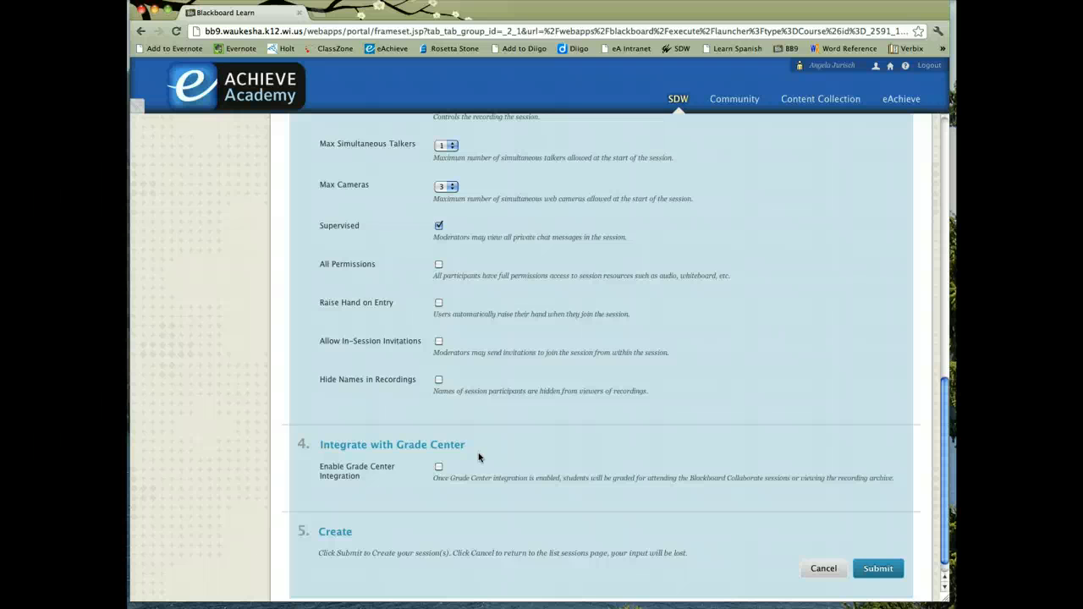
click(888, 572)
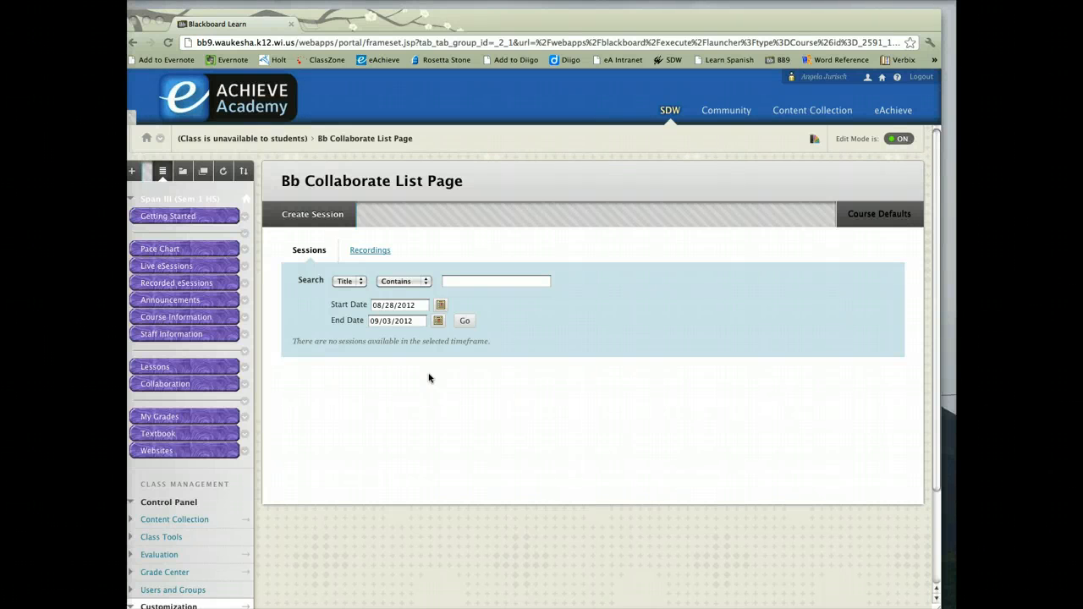
Search the session list with both the start date and end date set to September 4, 2012
click(439, 304)
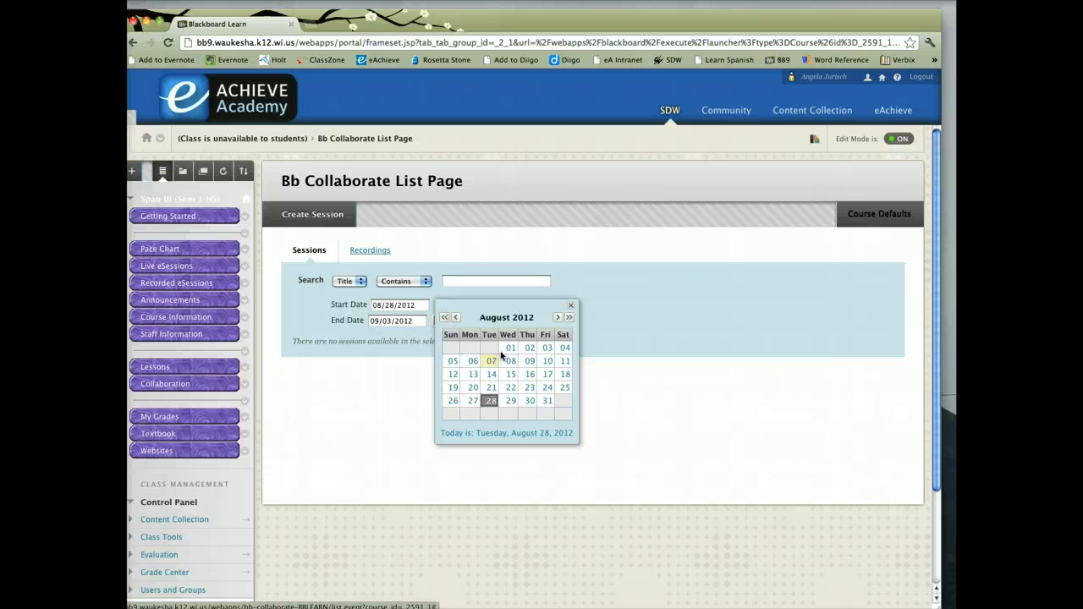
click(557, 319)
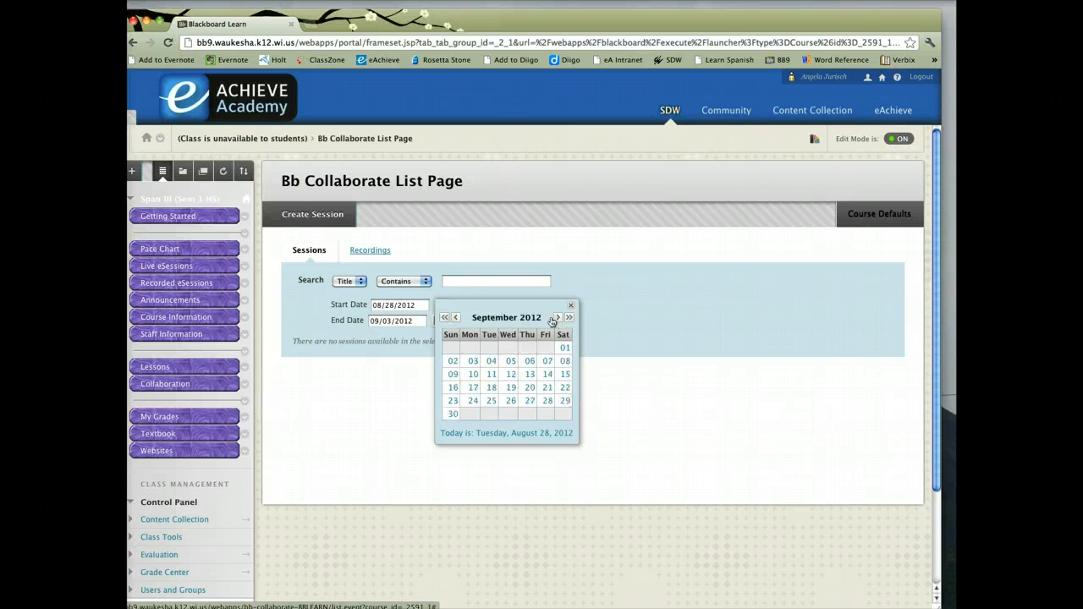
click(493, 364)
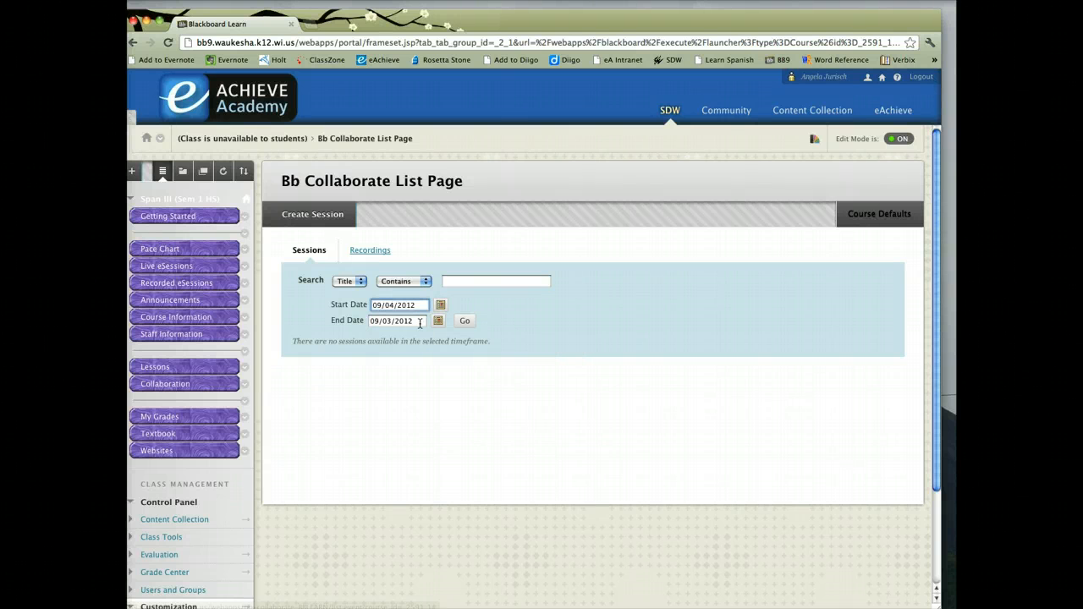
click(438, 323)
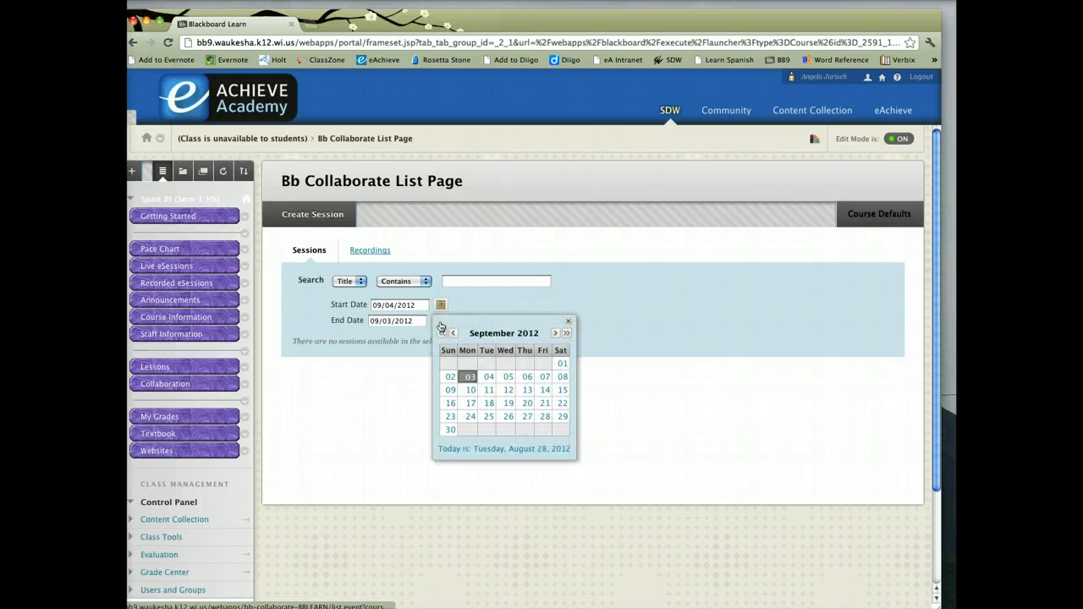
click(489, 376)
click(465, 322)
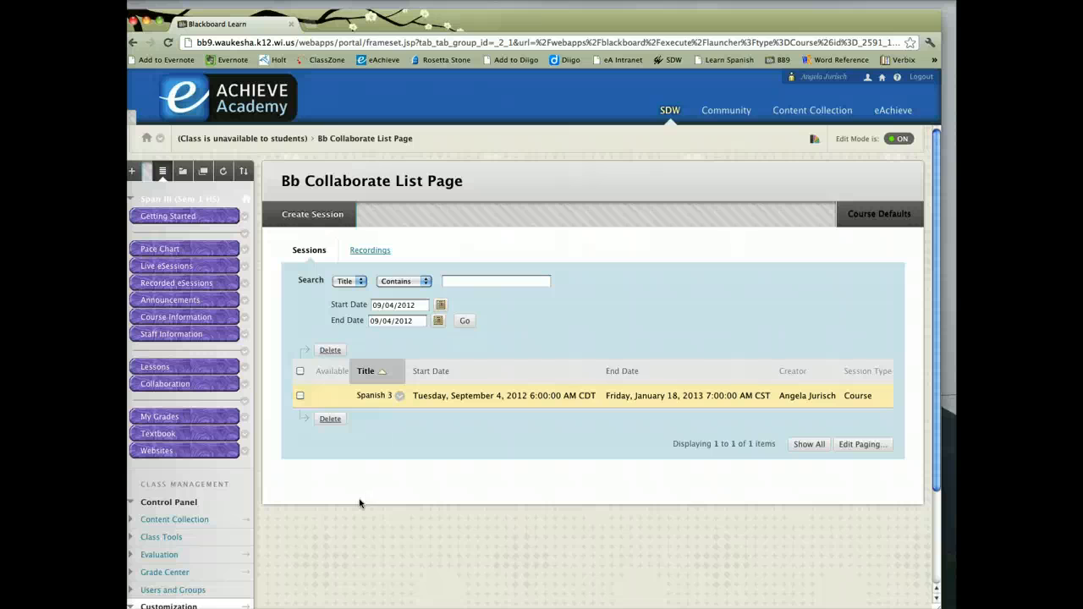
Submit the new session and search the session list with the start date set to September 4, 2012
click(877, 569)
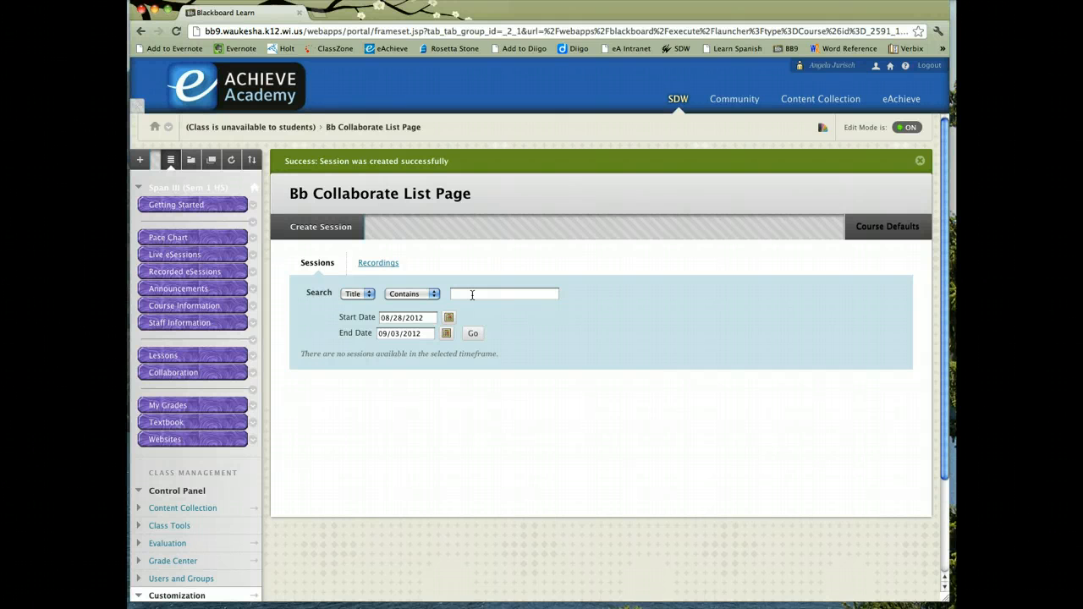
click(448, 317)
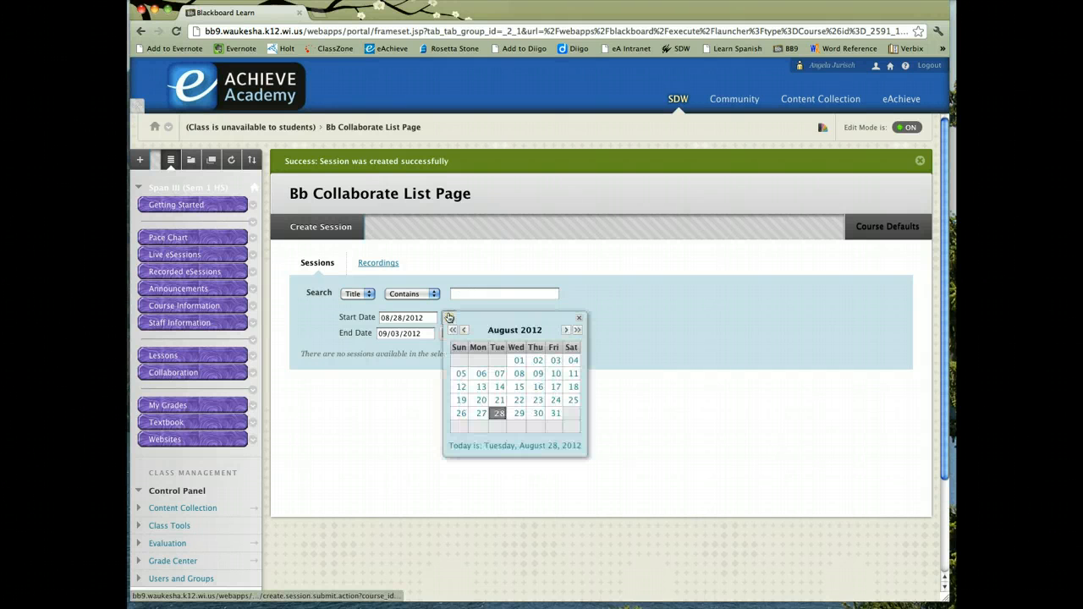
click(565, 331)
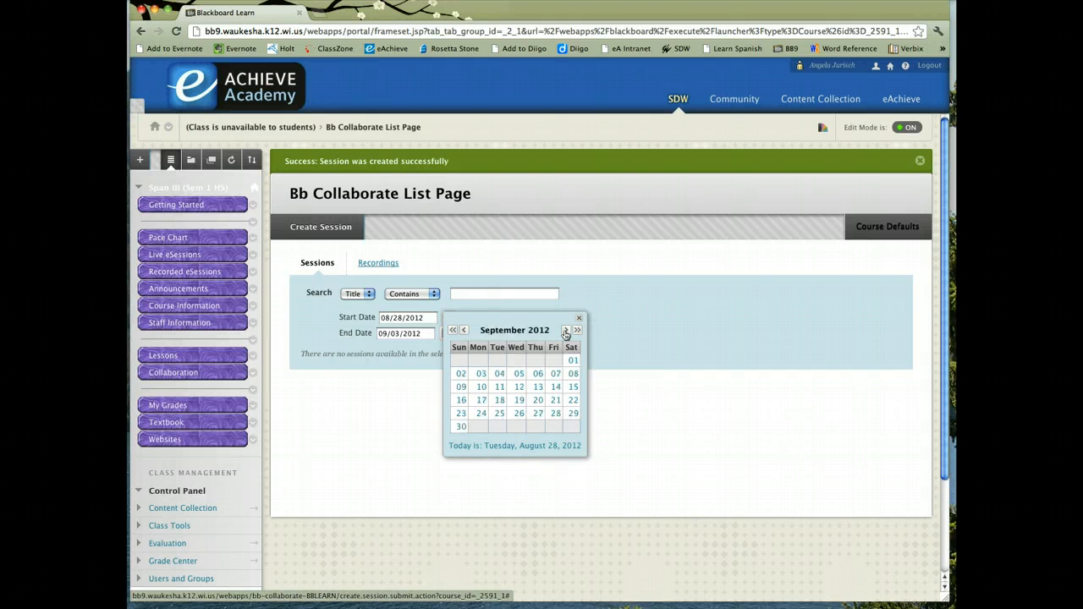
click(497, 374)
click(473, 333)
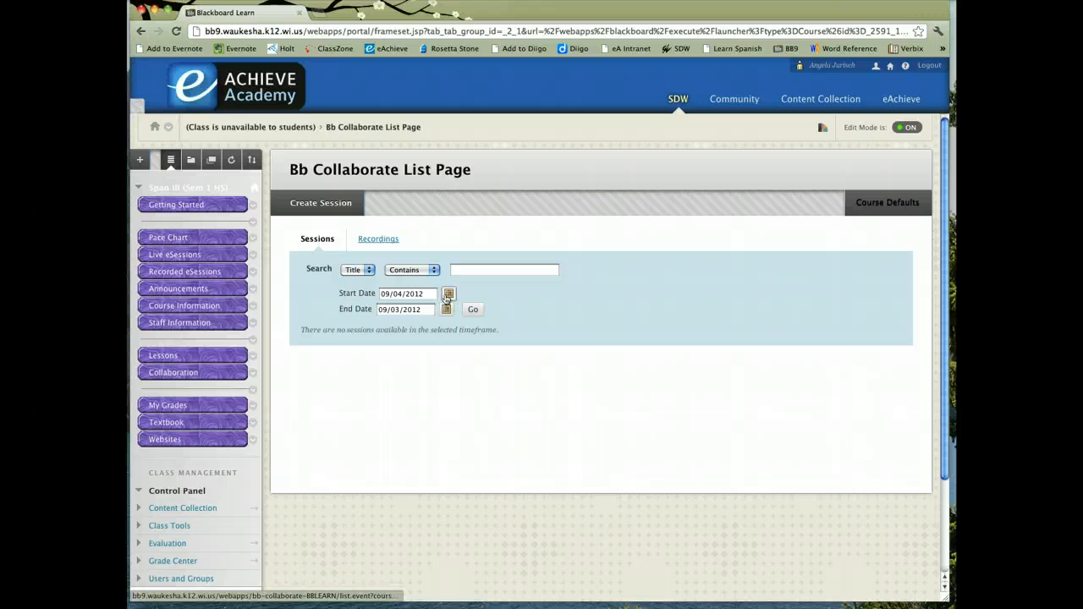
Search the session list again with the start date set to September 5, 2012
click(448, 294)
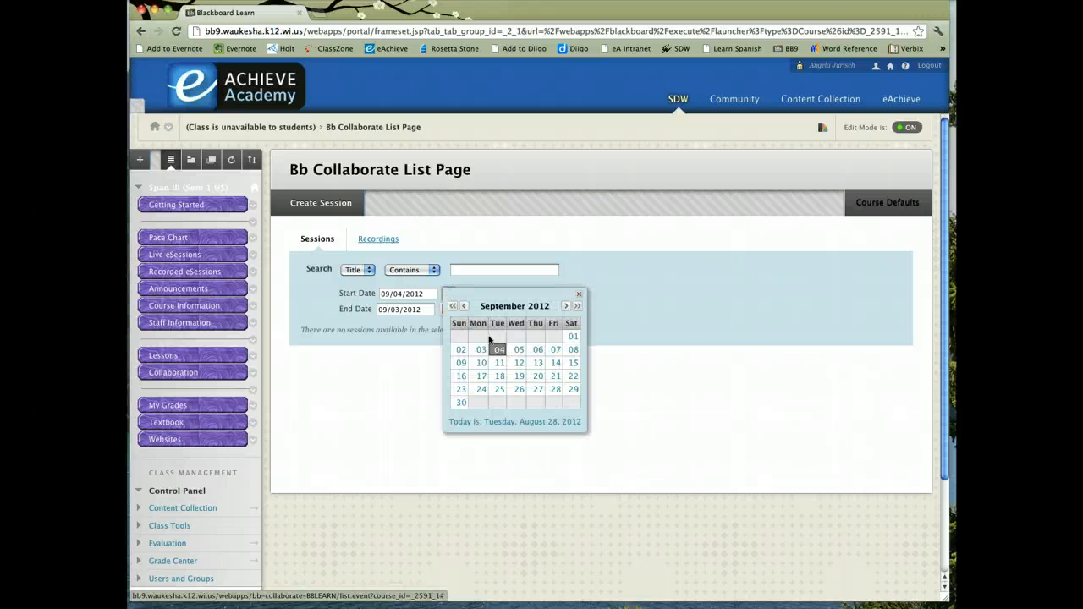
click(516, 351)
click(473, 310)
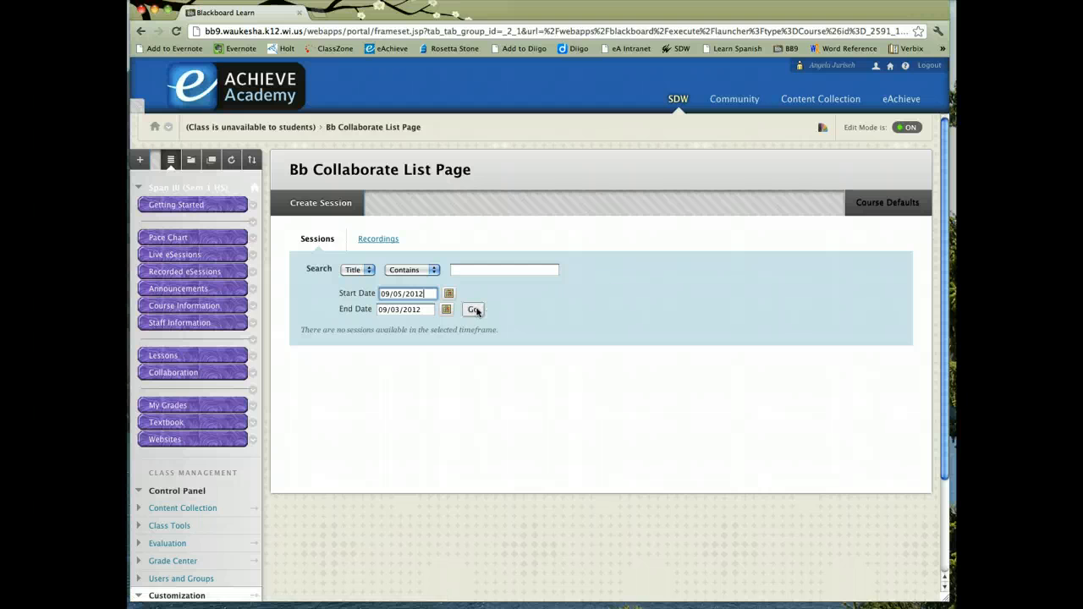